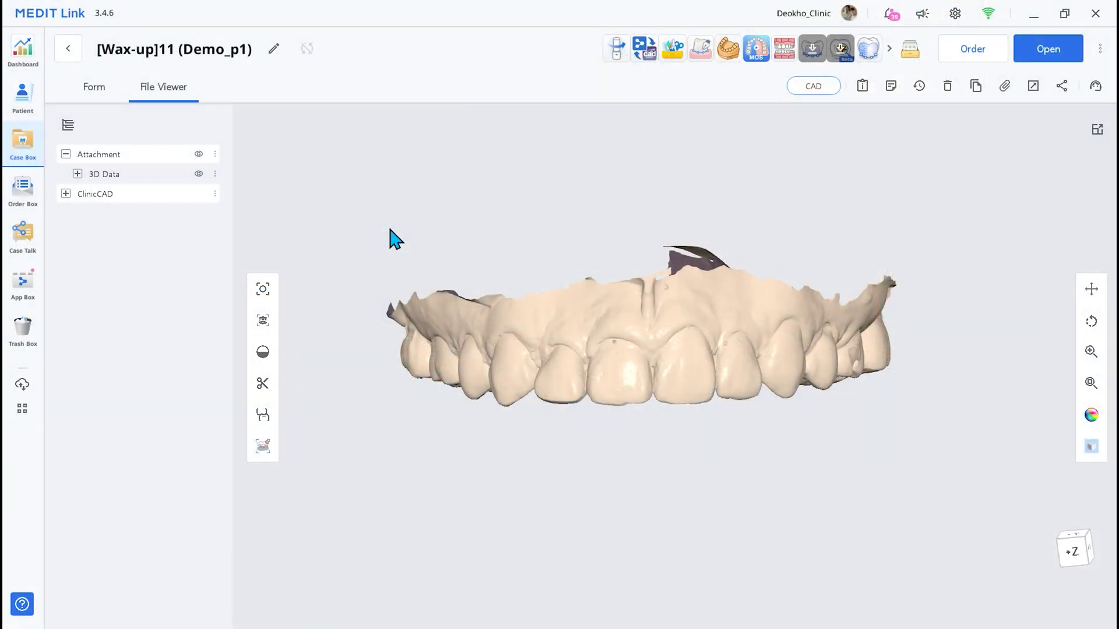
Register Diagnostic Wax-Up for teeth 11 and 21 in the case form and save it
{"action": "left_click", "coordinate": [94, 93]}
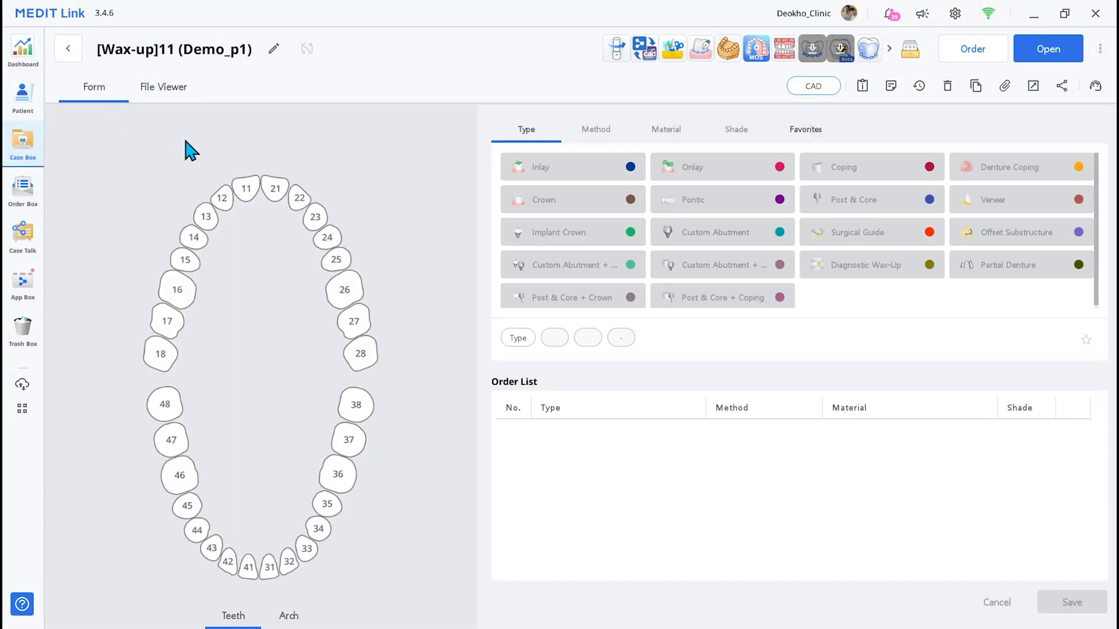
{"action": "left_click", "coordinate": [247, 194]}
{"action": "left_click", "coordinate": [274, 198]}
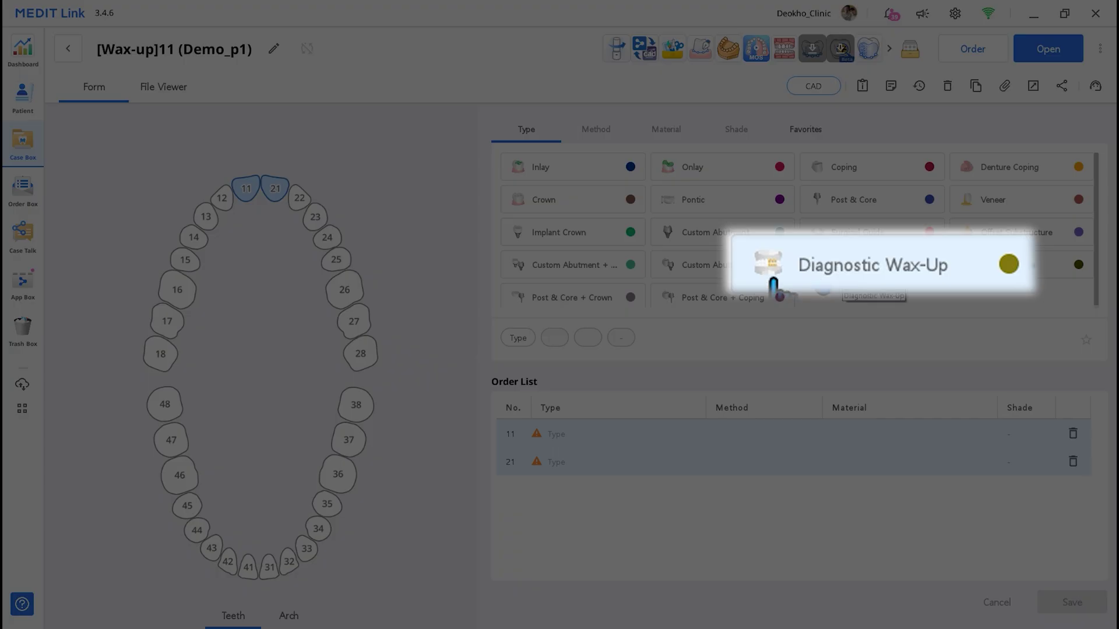
{"action": "left_click", "coordinate": [824, 282]}
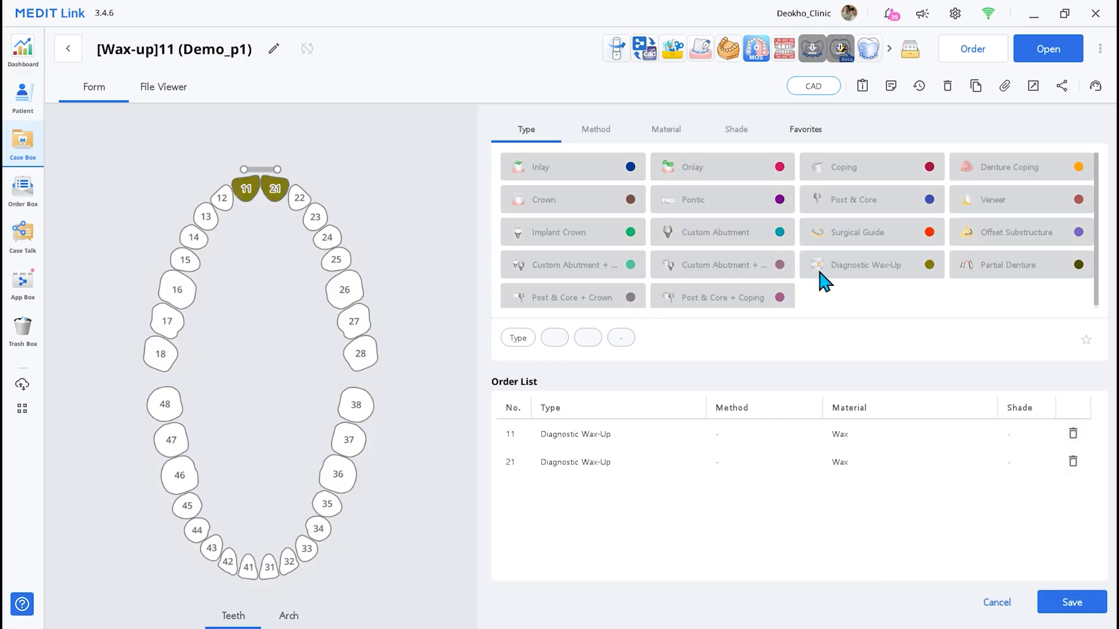
{"action": "left_click", "coordinate": [1047, 605]}
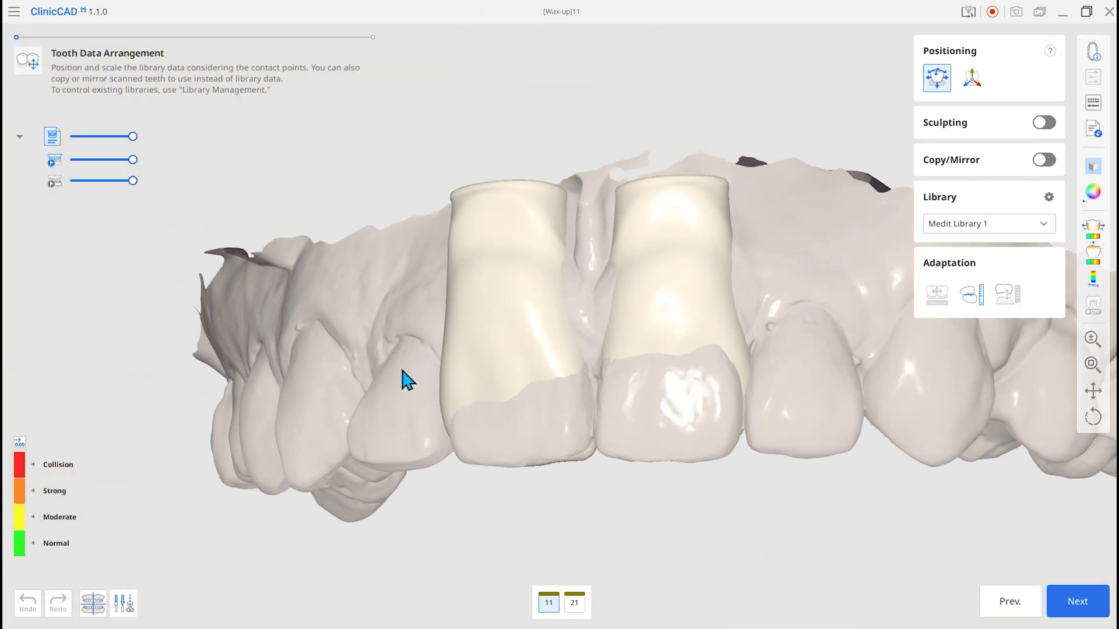
Position the library teeth over the two scanned central incisors 11 and 21, and complete the diagnostic wax-up design
{"action": "left_click", "coordinate": [645, 318]}
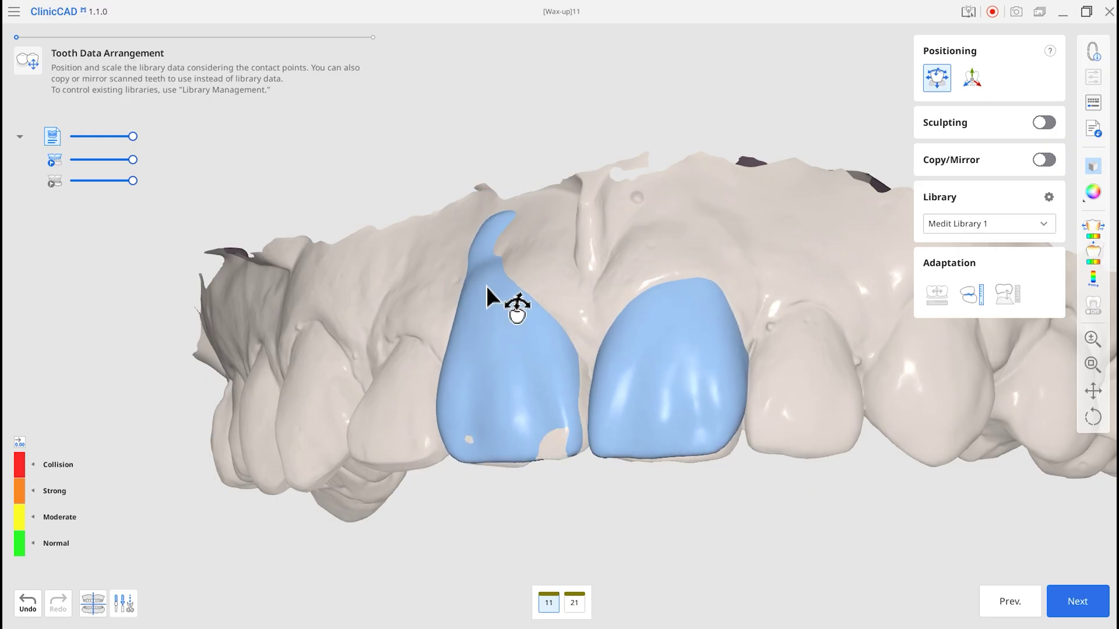
{"action": "right_click_drag", "start_coordinate": [509, 277], "coordinate": [517, 250]}
{"action": "right_click_drag", "start_coordinate": [770, 318], "coordinate": [740, 282]}
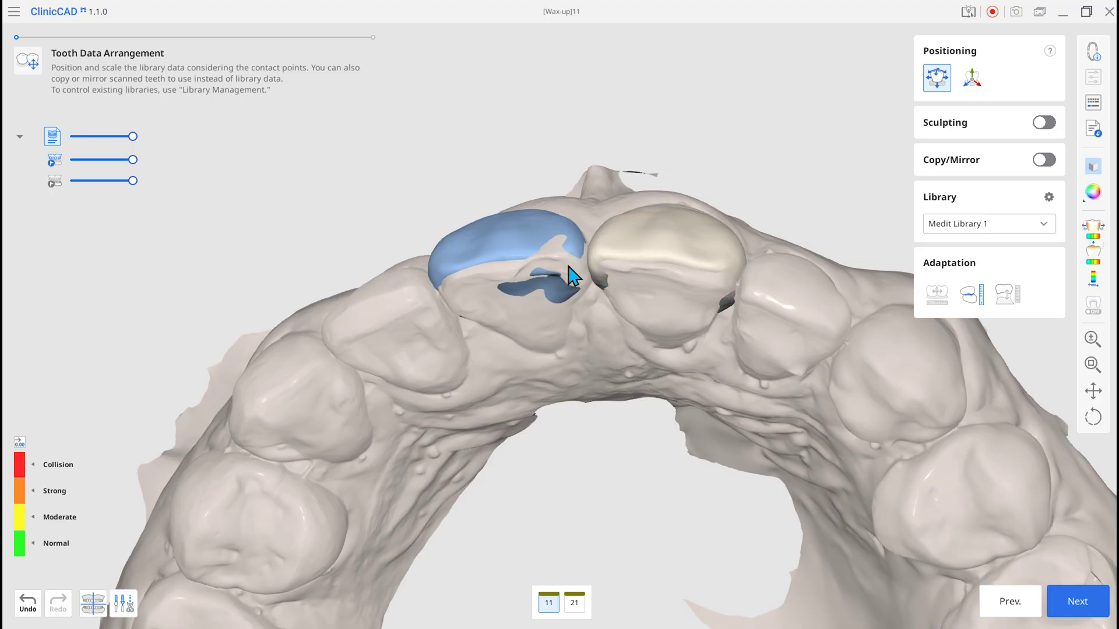
{"action": "right_click_drag", "start_coordinate": [765, 302], "coordinate": [590, 307]}
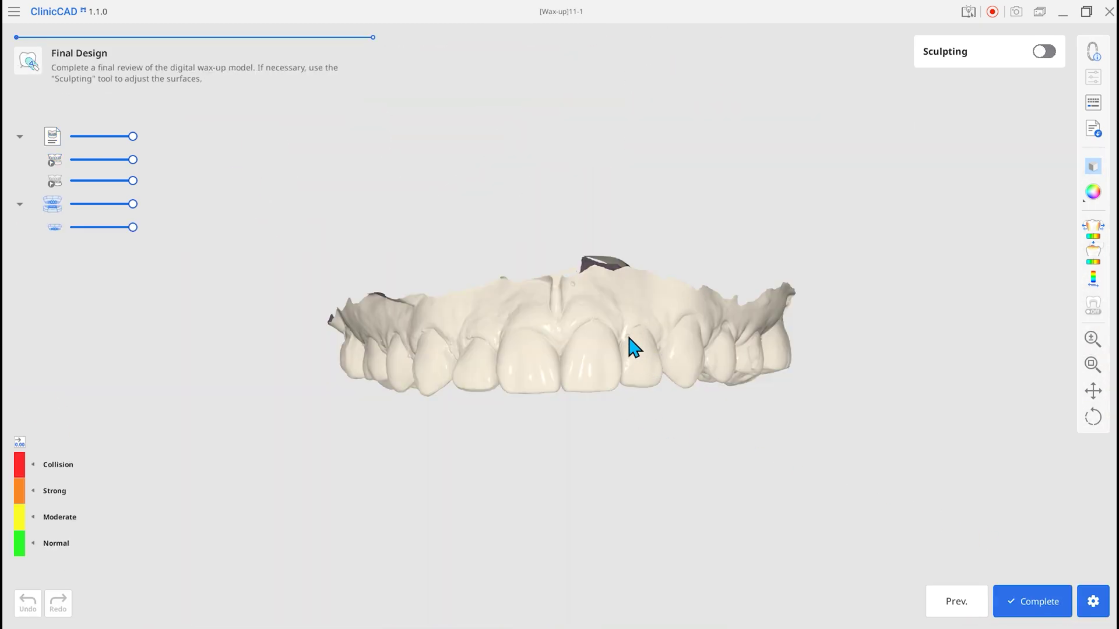
{"action": "right_click_drag", "start_coordinate": [550, 363], "coordinate": [663, 402]}
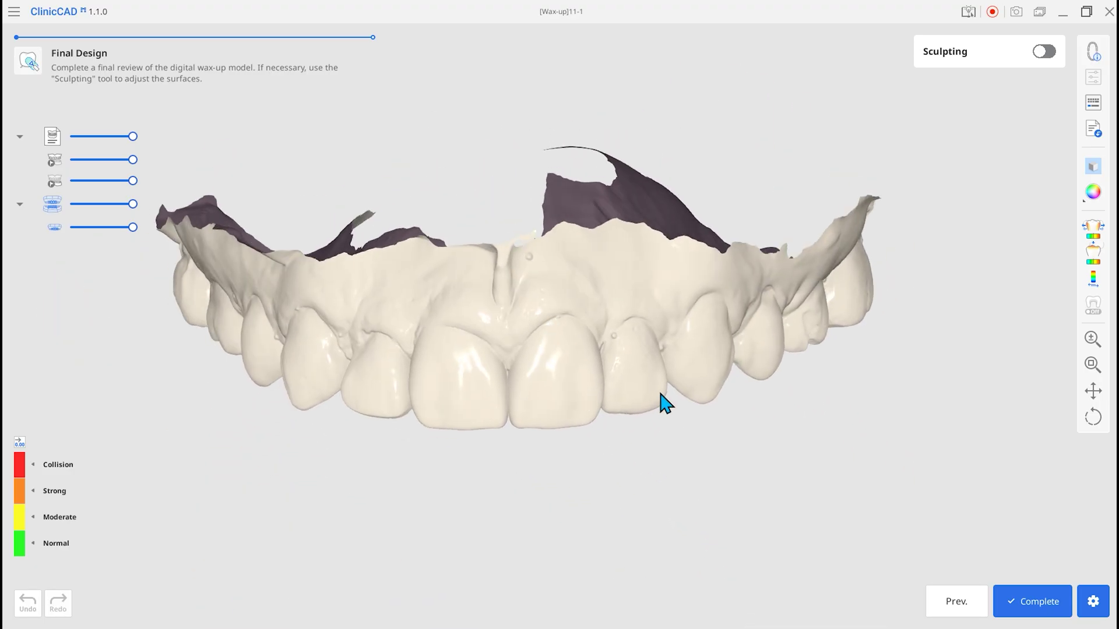
{"action": "left_click", "coordinate": [1065, 611]}
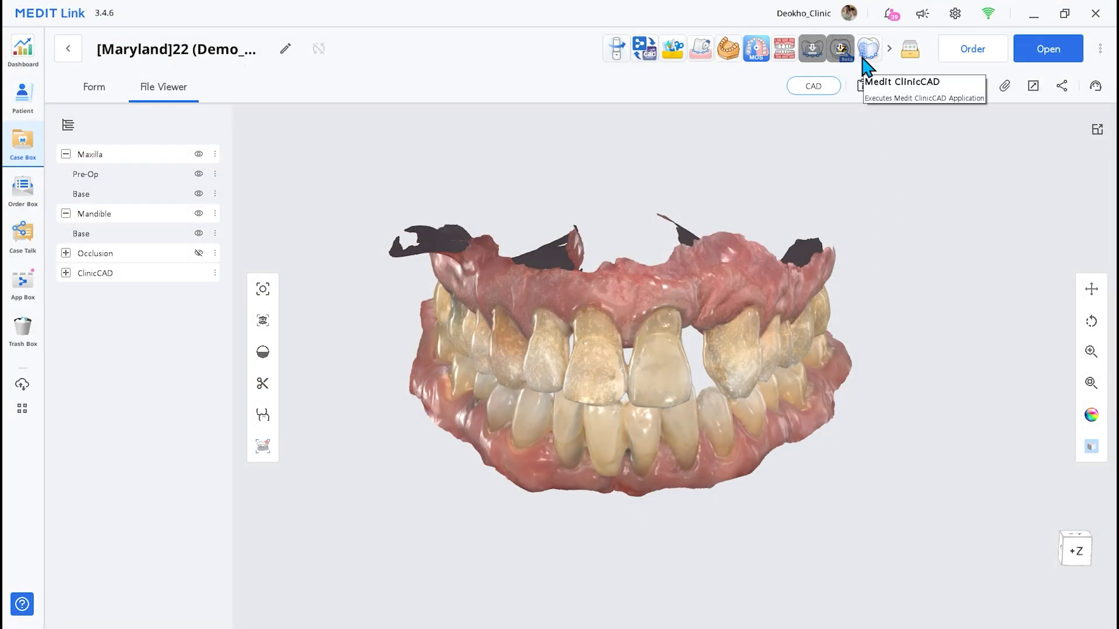
Open the Maryland case in ClinicCAD and define a bridge with Maryland Wing on teeth 21 and 23 and Maryland Pontic on 22
{"action": "left_click", "coordinate": [865, 55]}
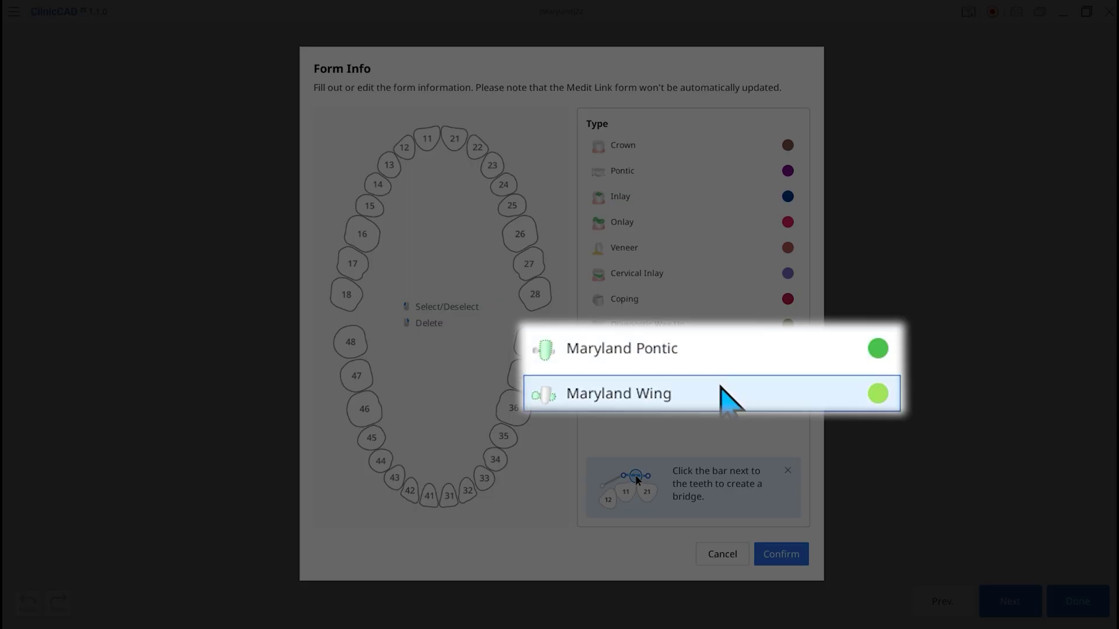
{"action": "left_click", "coordinate": [455, 140]}
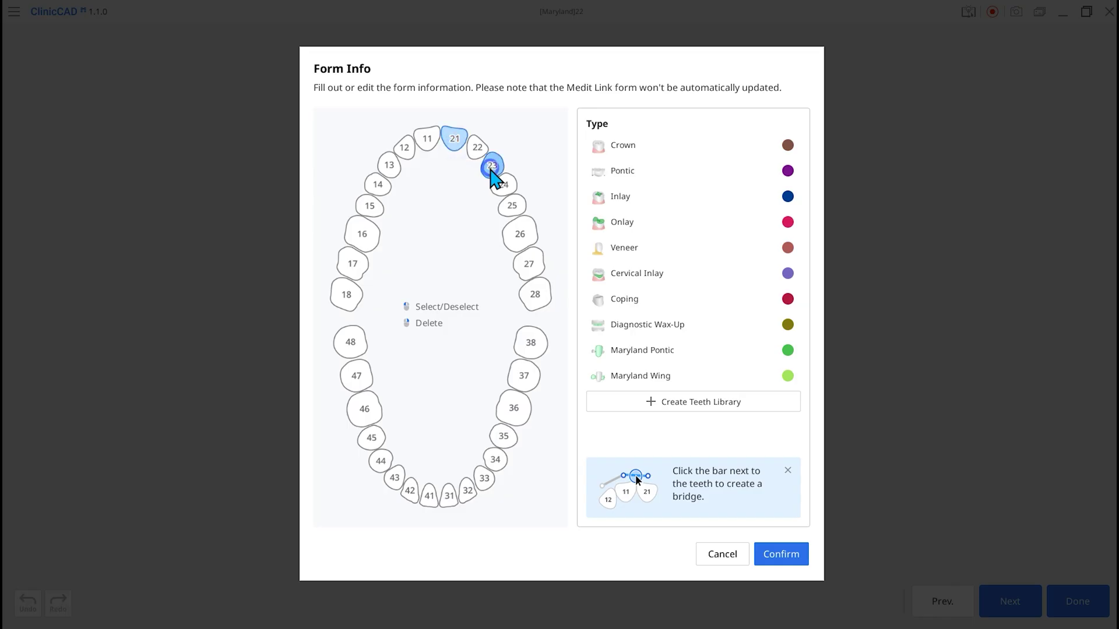
{"action": "left_click", "coordinate": [685, 377]}
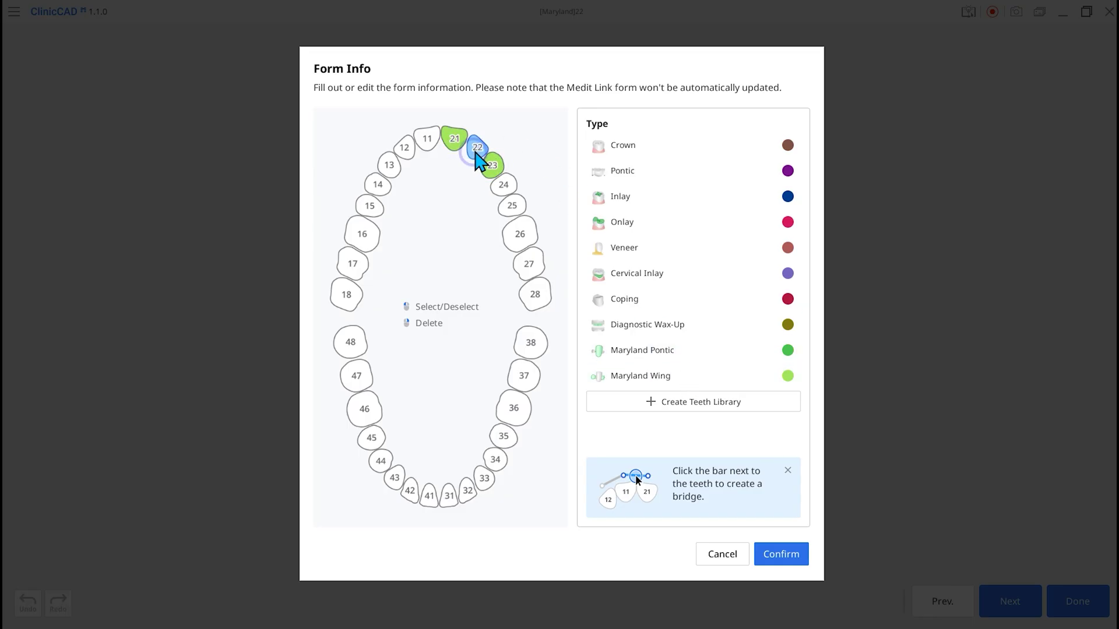
{"action": "left_click", "coordinate": [758, 358]}
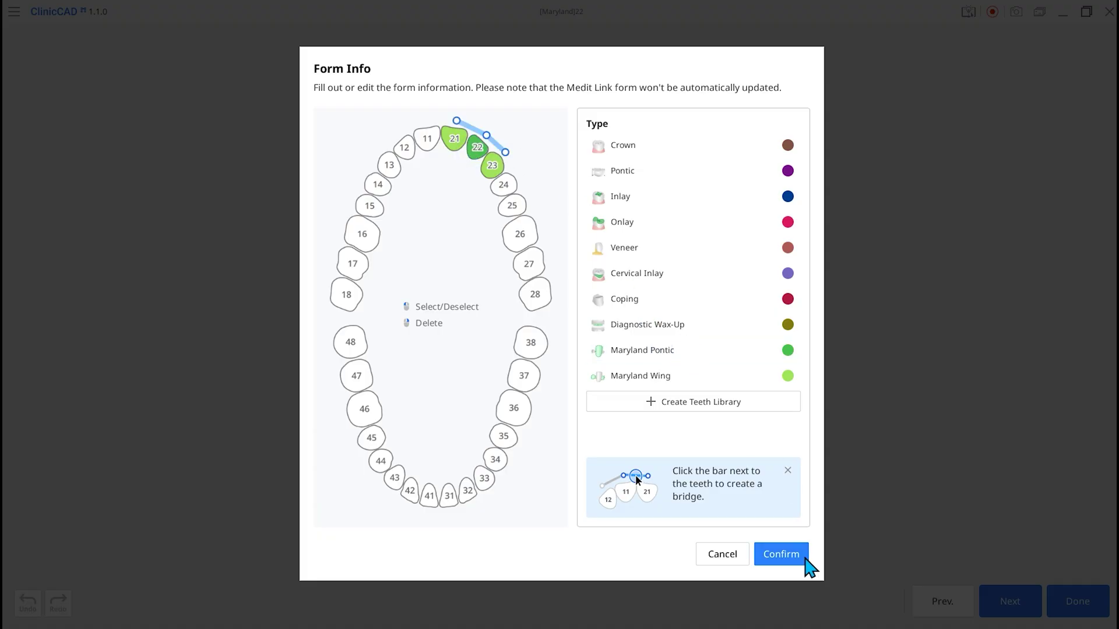
{"action": "left_click", "coordinate": [803, 558]}
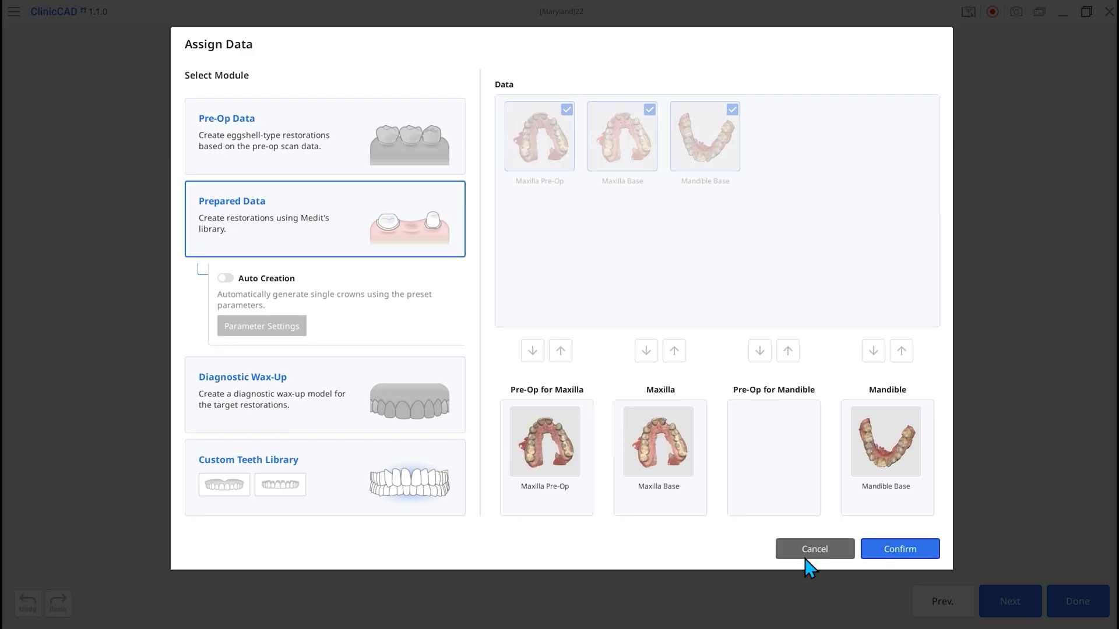
Confirm the data assignment with the Prepared Data module and advance through the margin and tooth arrangement stages to Final Design
{"action": "left_click", "coordinate": [871, 553]}
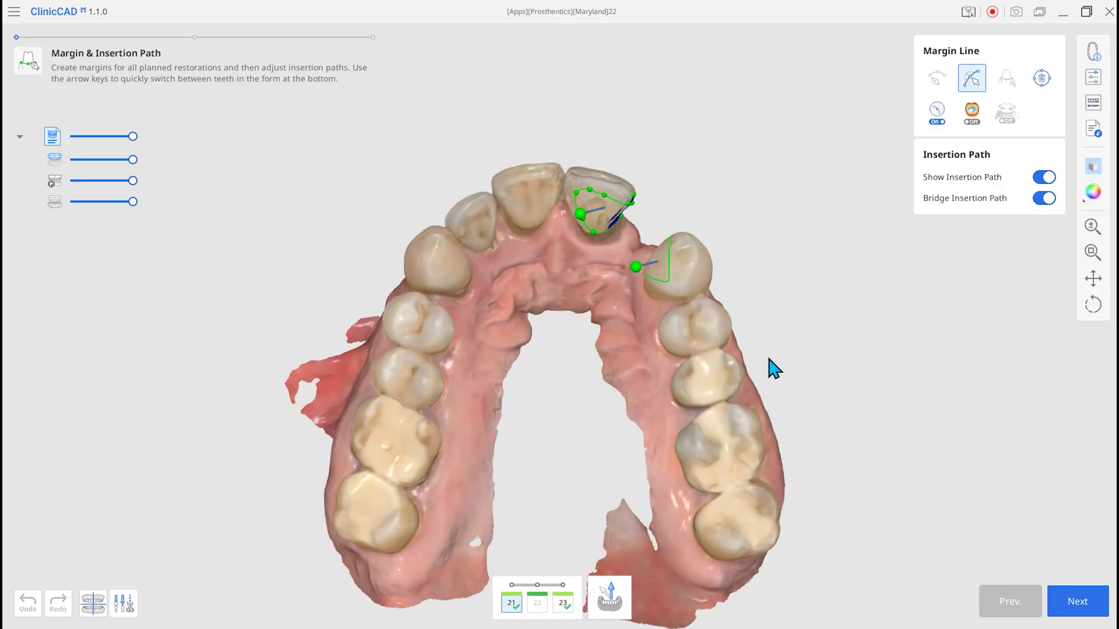
{"action": "right_click_drag", "start_coordinate": [774, 369], "coordinate": [806, 324]}
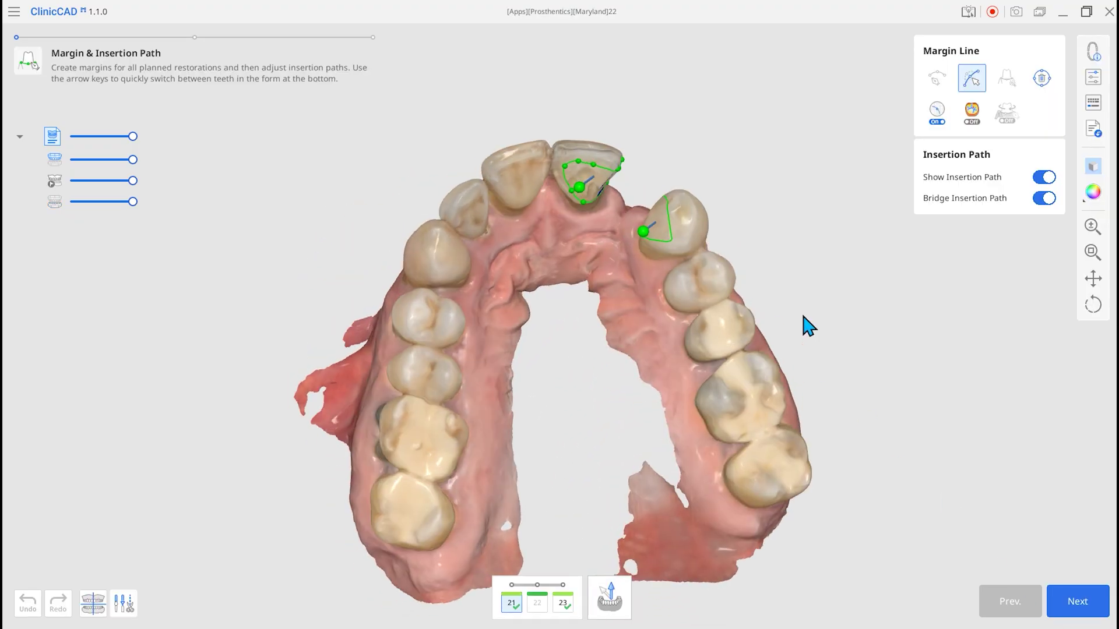
{"action": "left_click", "coordinate": [1101, 610]}
{"action": "right_click_drag", "start_coordinate": [787, 315], "coordinate": [434, 430]}
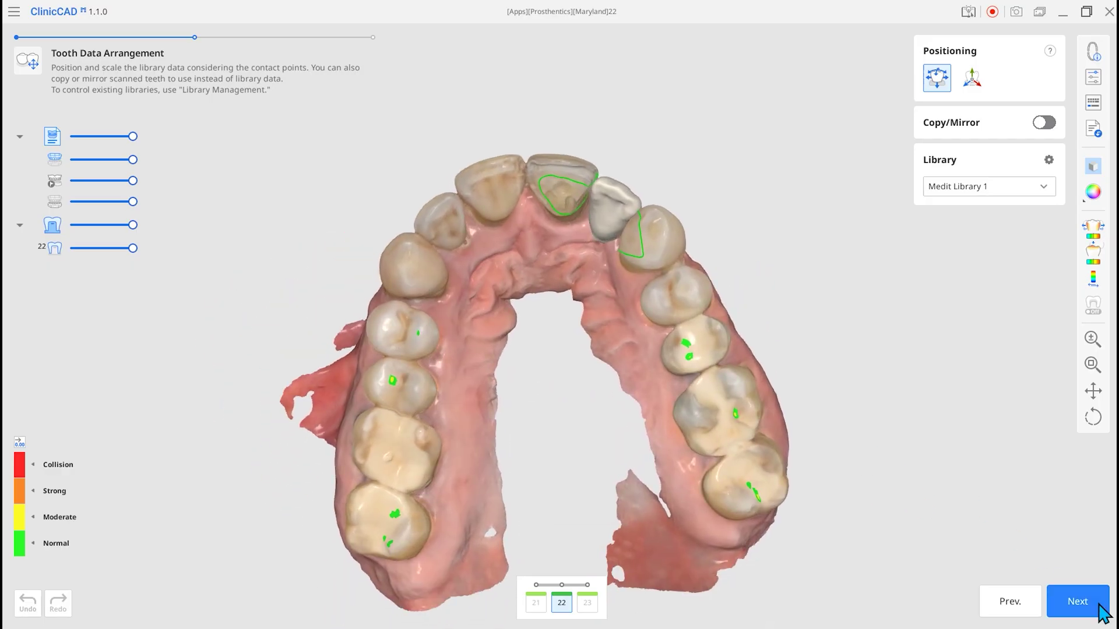
{"action": "left_click", "coordinate": [1104, 608]}
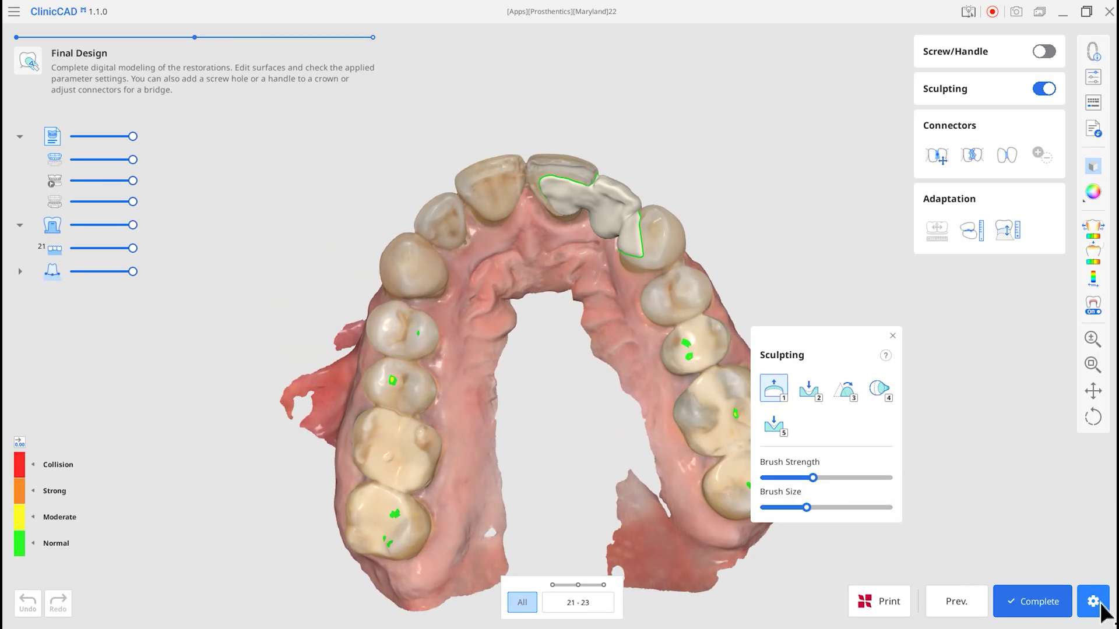
Close Sculpting, inspect the Maryland bridge on teeth 21 to 23 and complete its design
{"action": "left_click", "coordinate": [893, 337]}
{"action": "mouse_move", "coordinate": [789, 395]}
{"action": "right_mouse_down"}
{"action": "mouse_move", "coordinate": [620, 345]}
{"action": "mouse_move", "coordinate": [460, 347]}
{"action": "mouse_move", "coordinate": [508, 461]}
{"action": "mouse_move", "coordinate": [475, 442]}
{"action": "mouse_move", "coordinate": [577, 454]}
{"action": "mouse_move", "coordinate": [492, 455]}
{"action": "mouse_move", "coordinate": [625, 364]}
{"action": "mouse_move", "coordinate": [540, 444]}
{"action": "mouse_move", "coordinate": [735, 470]}
{"action": "mouse_move", "coordinate": [527, 334]}
{"action": "right_mouse_up"}
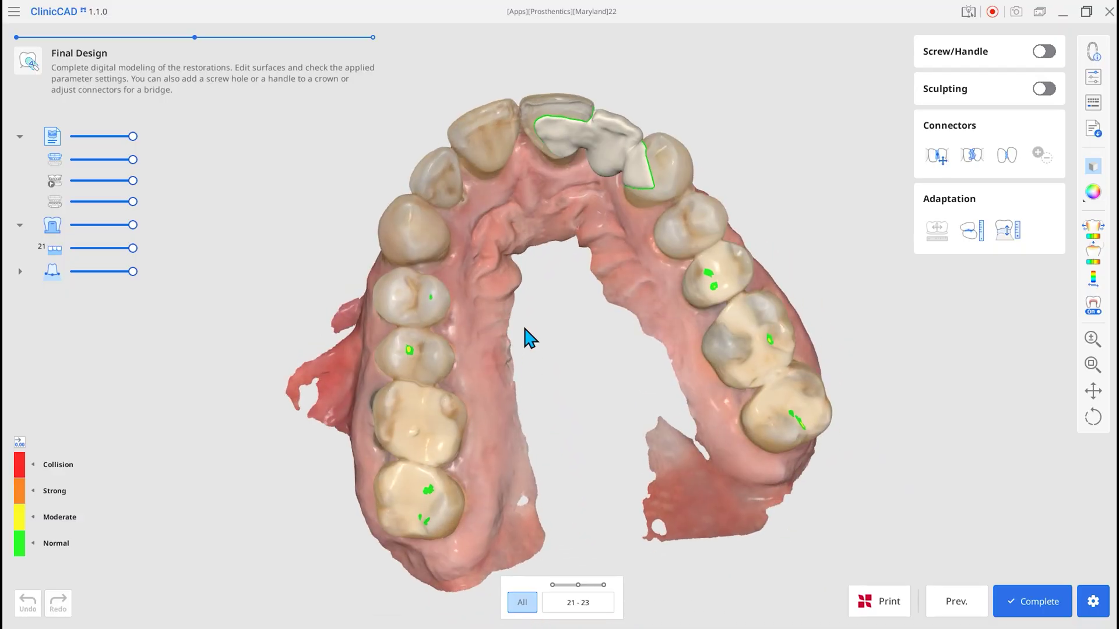
{"action": "left_click", "coordinate": [1053, 589]}
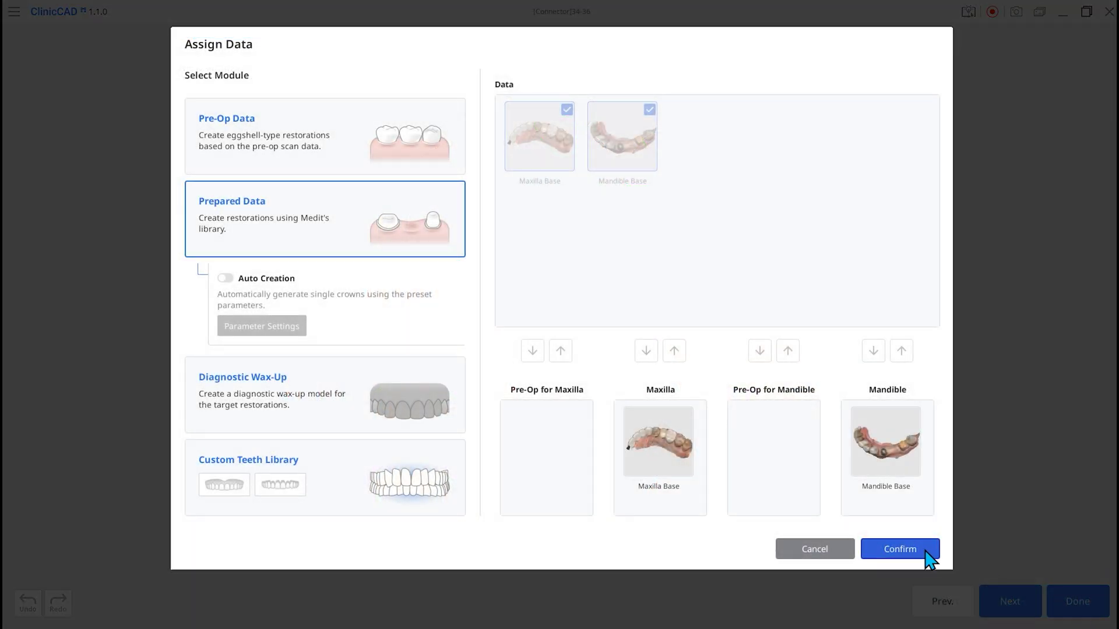
Confirm the Prepared Data assignment for the 34-36 connector case and open Data Editing for the lower arch
{"action": "left_click", "coordinate": [926, 554]}
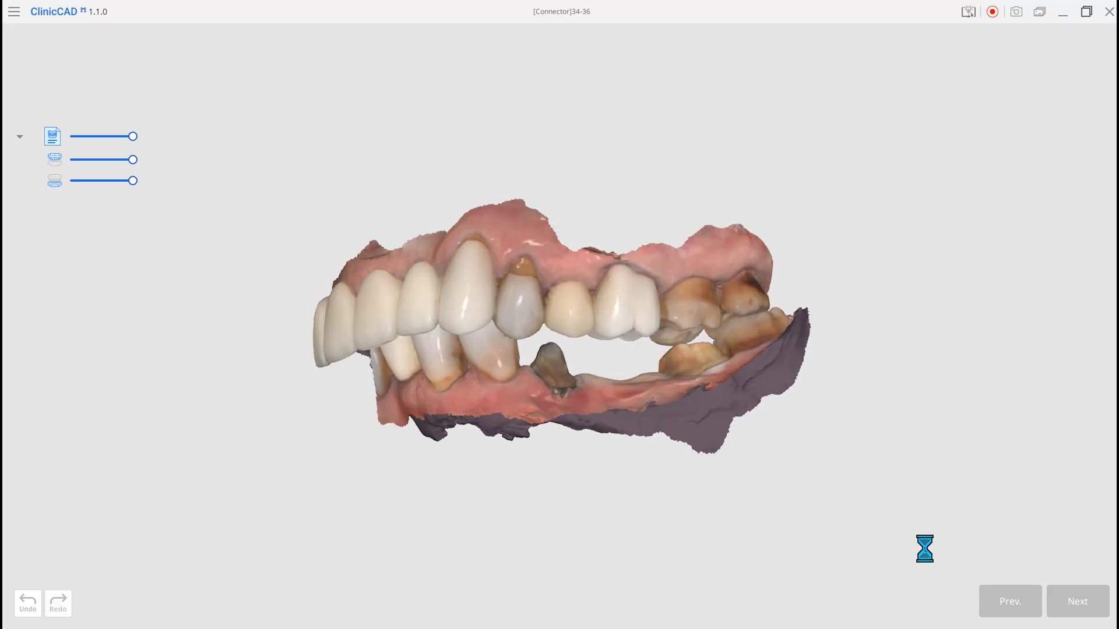
{"action": "right_click_drag", "start_coordinate": [628, 507], "coordinate": [86, 625]}
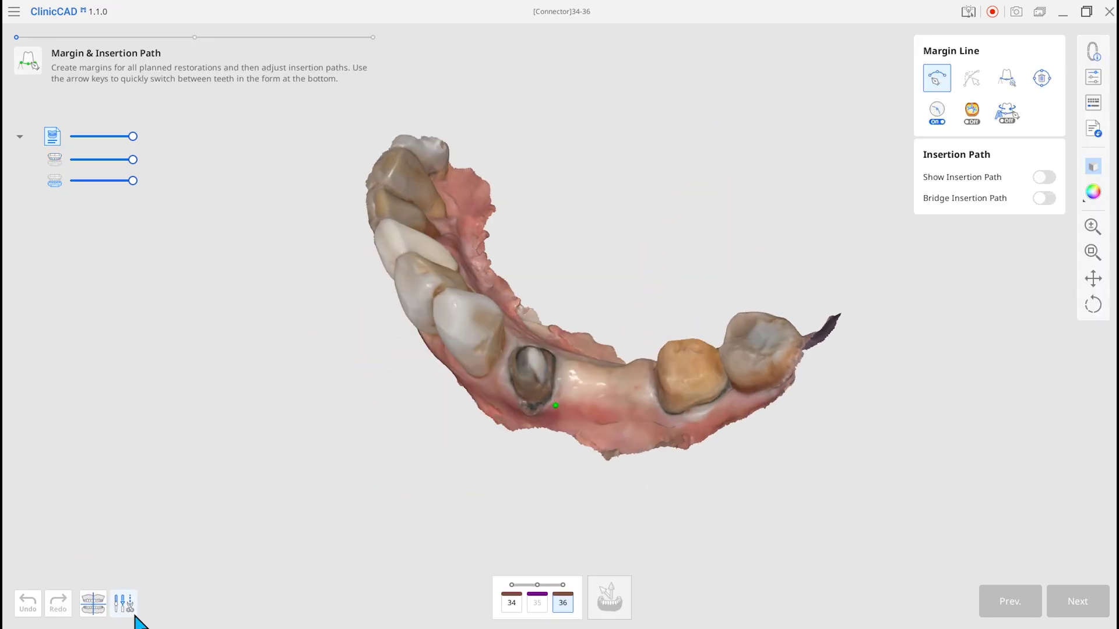
{"action": "left_click", "coordinate": [296, 596]}
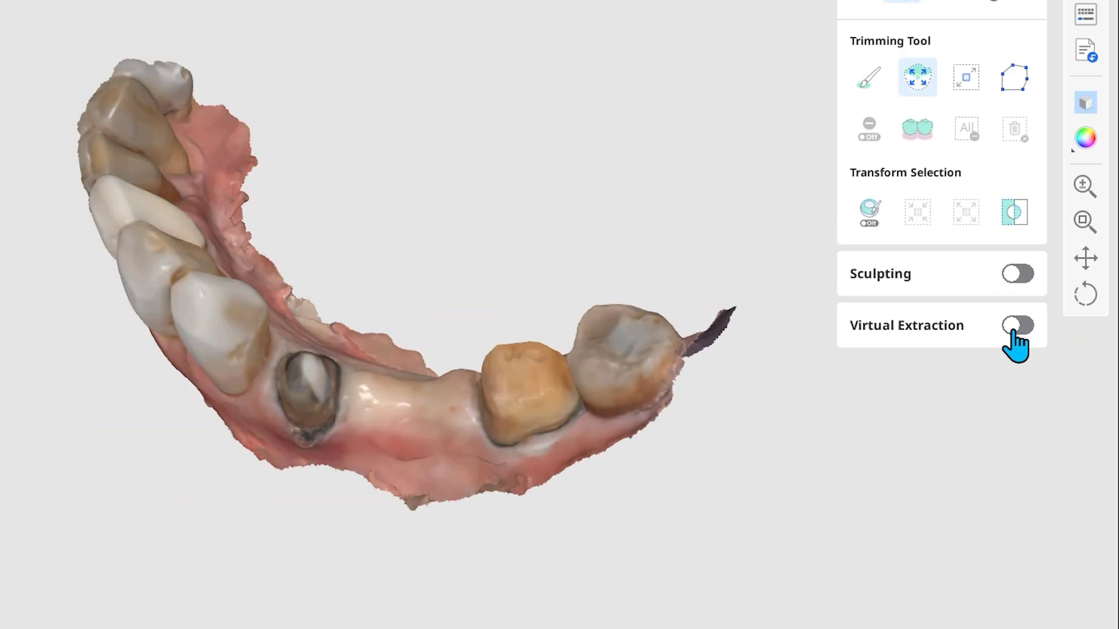
Remove the rearmost molar behind tooth 36 from the lower scan with Virtual Extraction and finish data editing
{"action": "left_click", "coordinate": [1044, 326]}
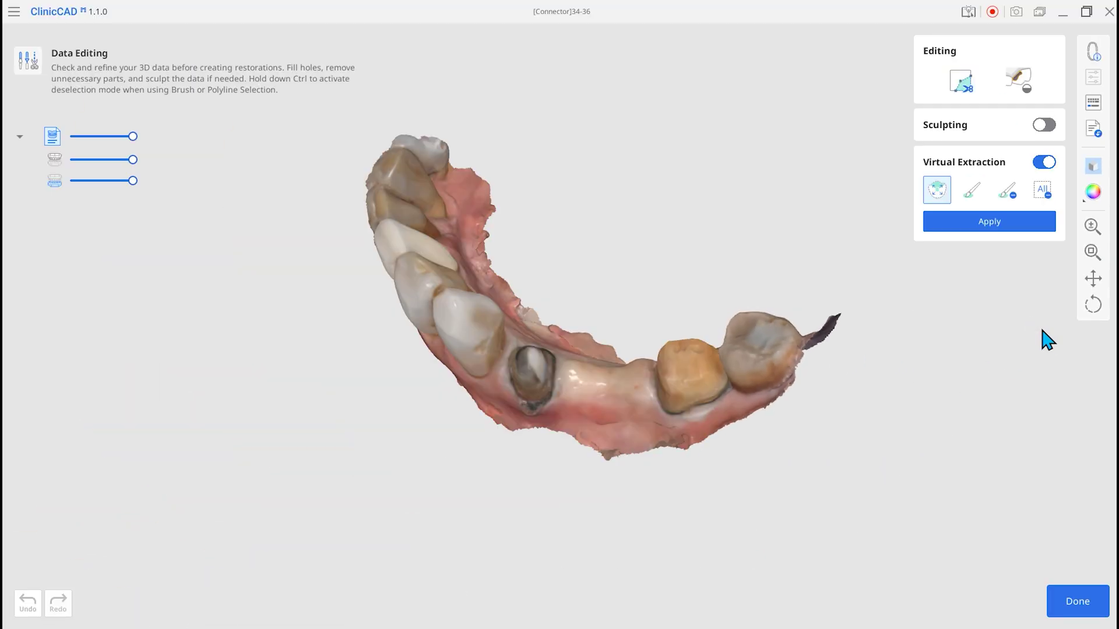
{"action": "left_click", "coordinate": [939, 193]}
{"action": "left_click", "coordinate": [759, 357]}
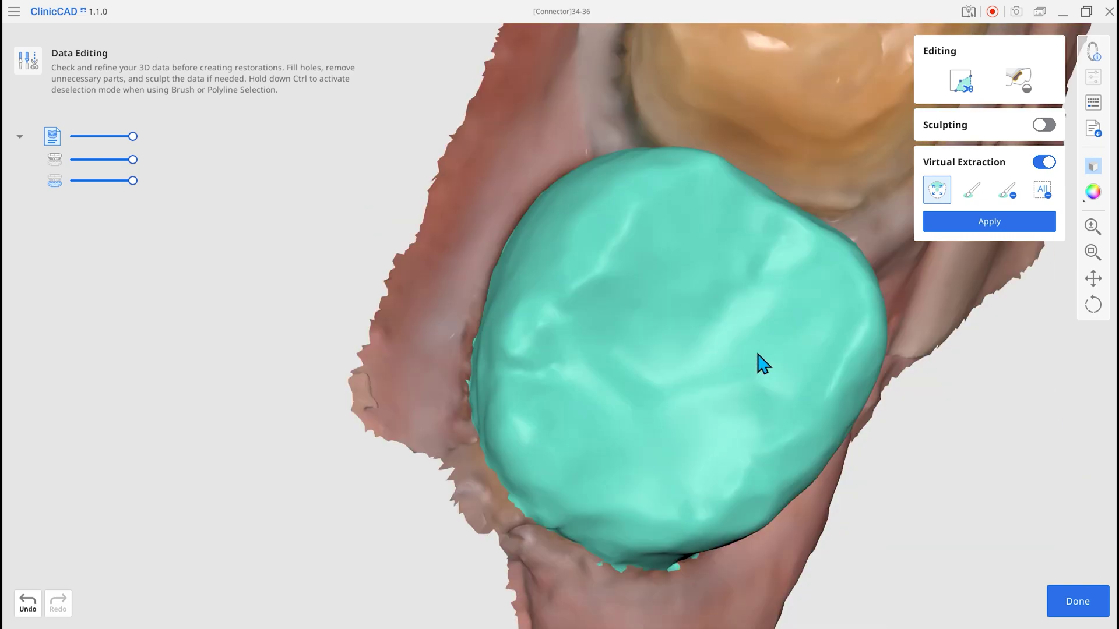
{"action": "left_click", "coordinate": [956, 223]}
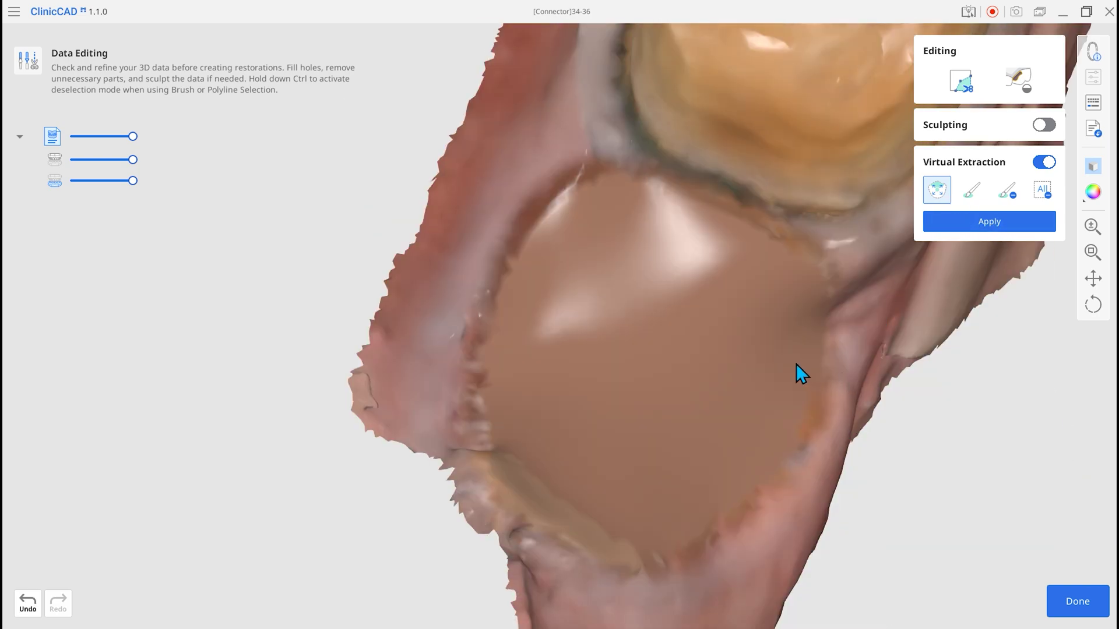
{"action": "scroll", "coordinate": [570, 317], "scroll_direction": "down", "scroll_amount": 5}
{"action": "right_click_drag", "start_coordinate": [570, 317], "coordinate": [490, 274]}
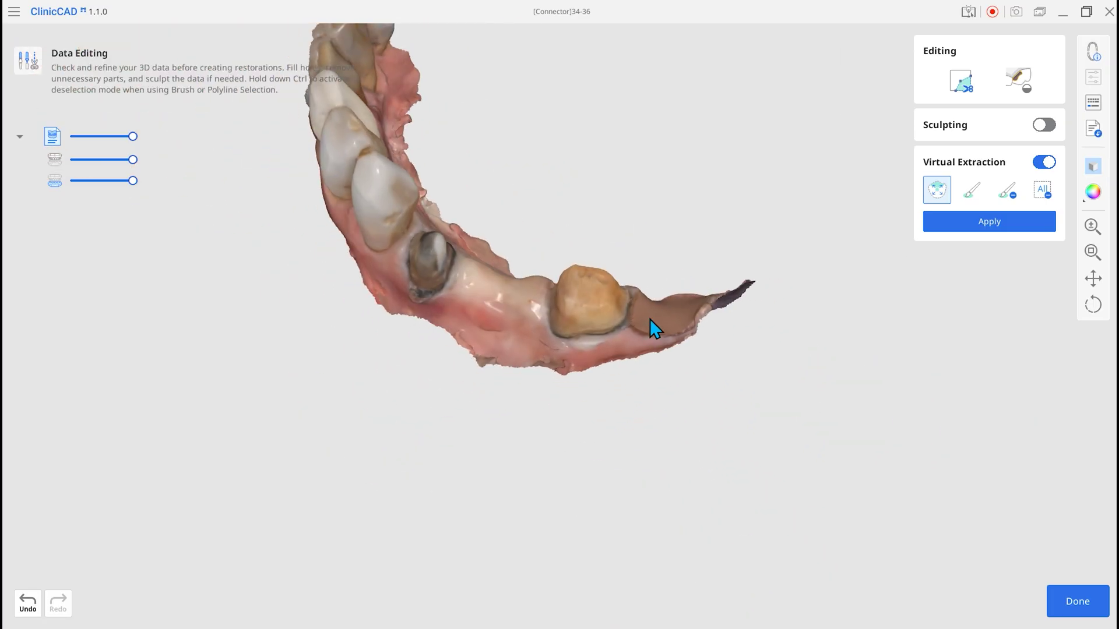
{"action": "right_click_drag", "start_coordinate": [649, 319], "coordinate": [562, 425]}
{"action": "left_click", "coordinate": [1091, 602]}
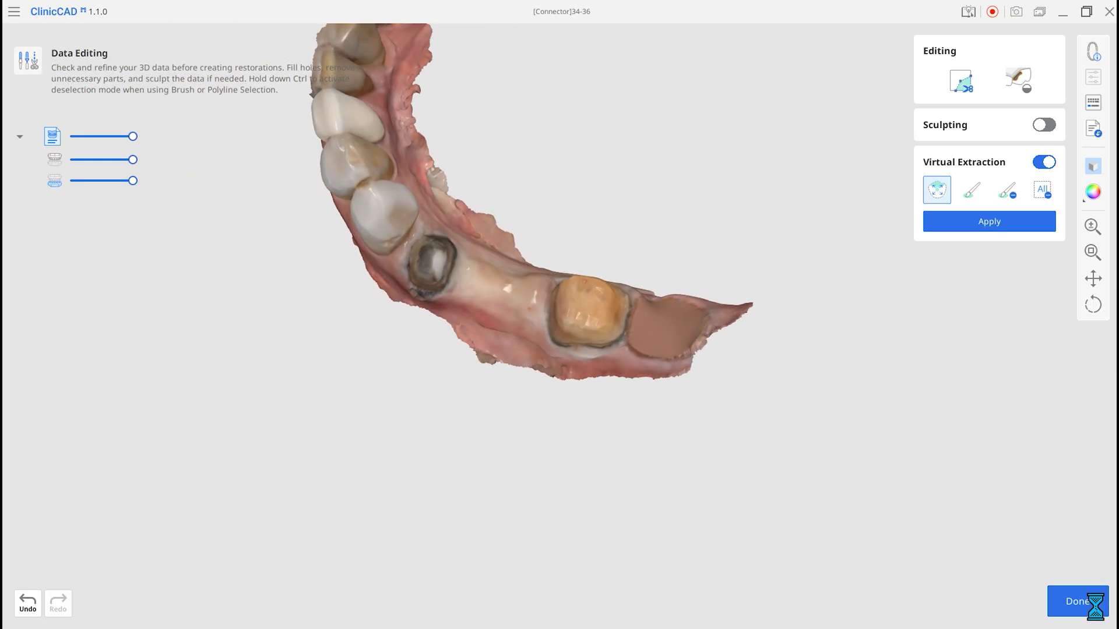
Switch the connectors of the 34-36 bridge to the contoured shape that blends into the neighbouring tooth surfaces
{"action": "right_click_drag", "start_coordinate": [568, 475], "coordinate": [587, 511]}
{"action": "scroll", "coordinate": [587, 512], "scroll_direction": "up", "scroll_amount": 5}
{"action": "right_click_drag", "start_coordinate": [599, 465], "coordinate": [570, 509]}
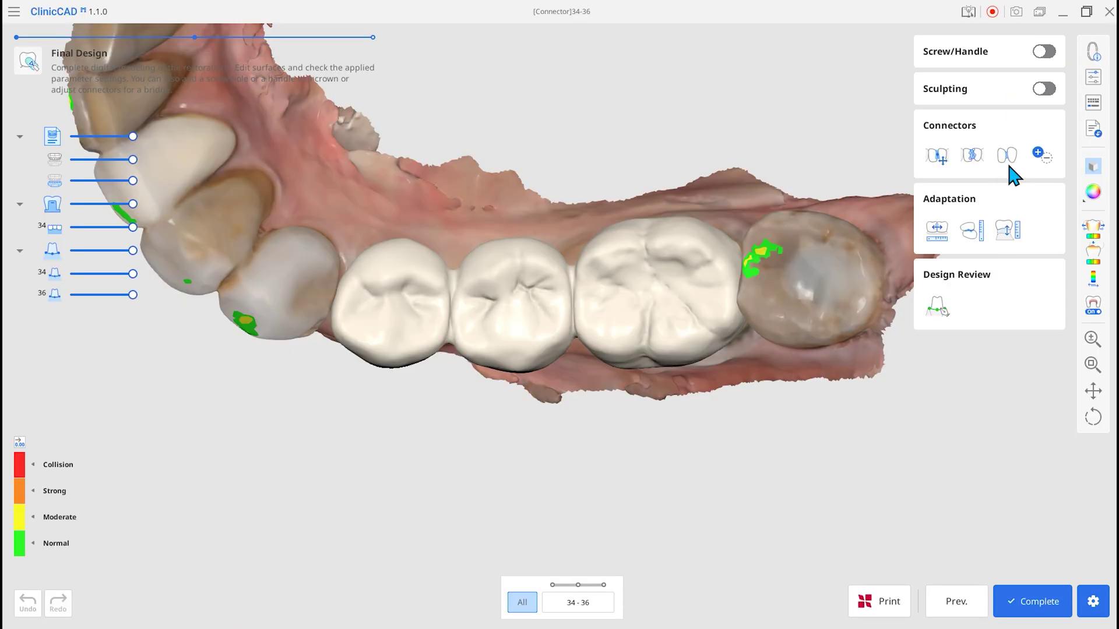
{"action": "right_click_drag", "start_coordinate": [536, 423], "coordinate": [528, 333]}
{"action": "left_click", "coordinate": [1004, 157]}
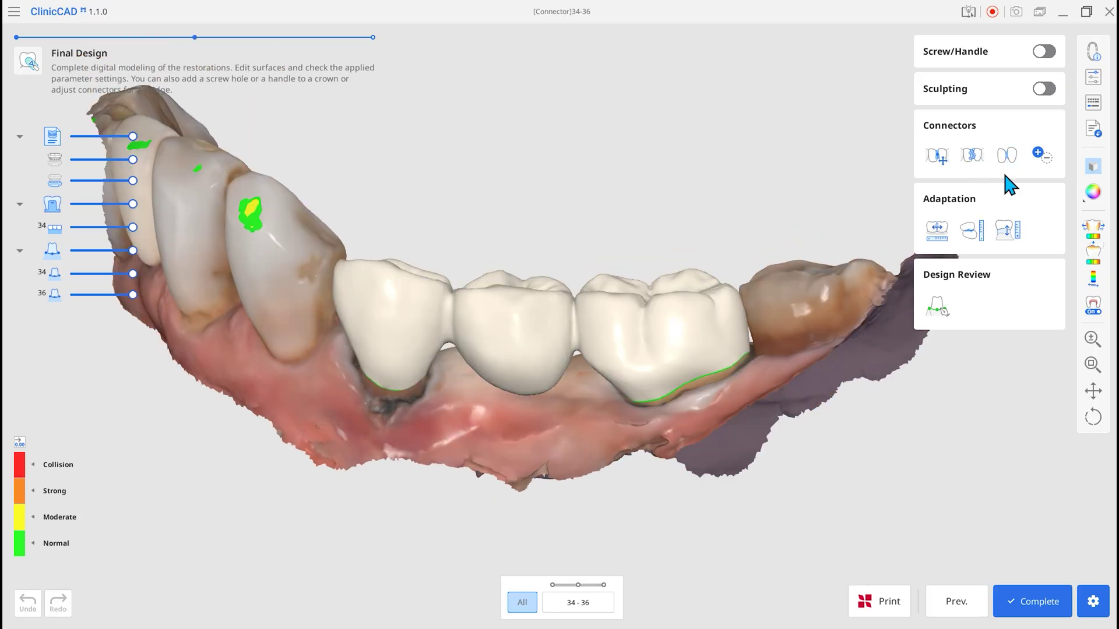
{"action": "left_click", "coordinate": [1006, 155]}
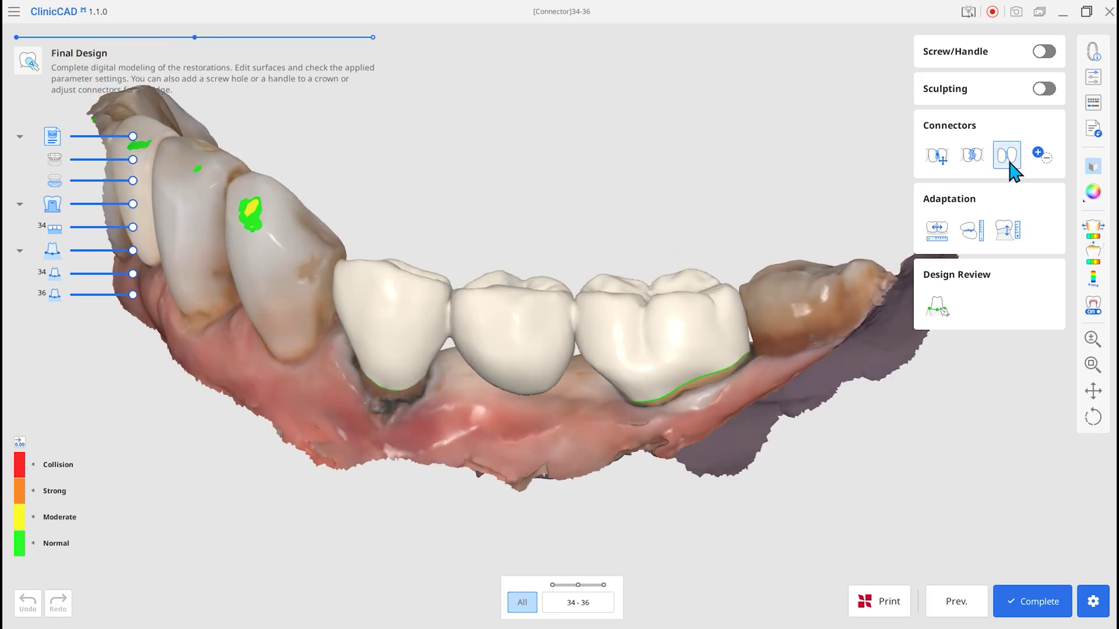
{"action": "right_click_drag", "start_coordinate": [667, 260], "coordinate": [368, 354]}
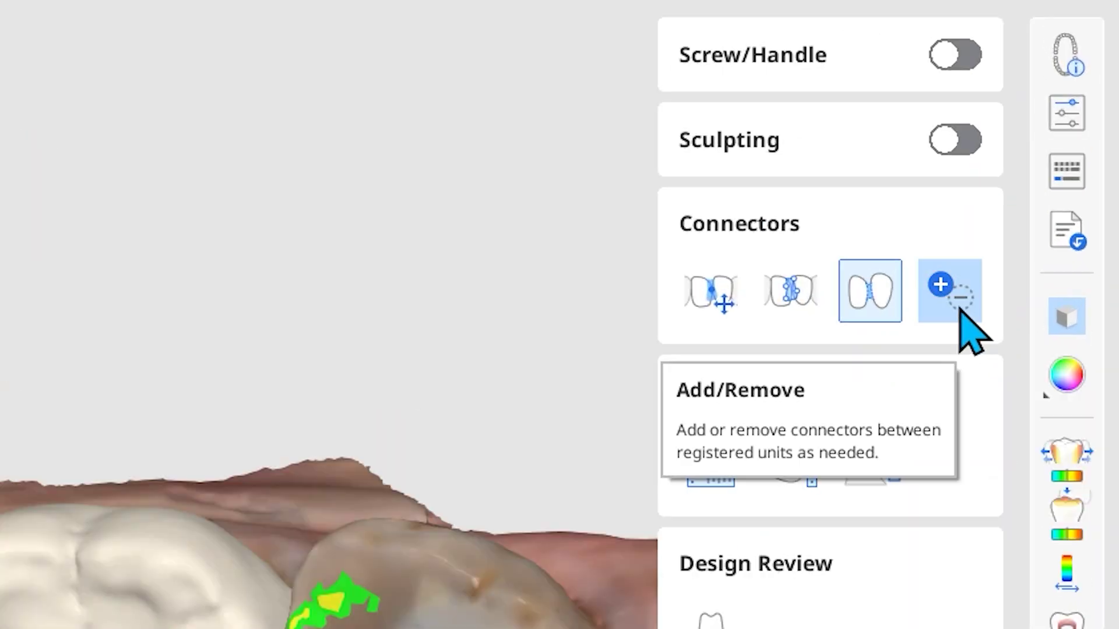
Remove the connectors between teeth 35 and 36 and between teeth 34 and 35
{"action": "left_click", "coordinate": [1043, 158]}
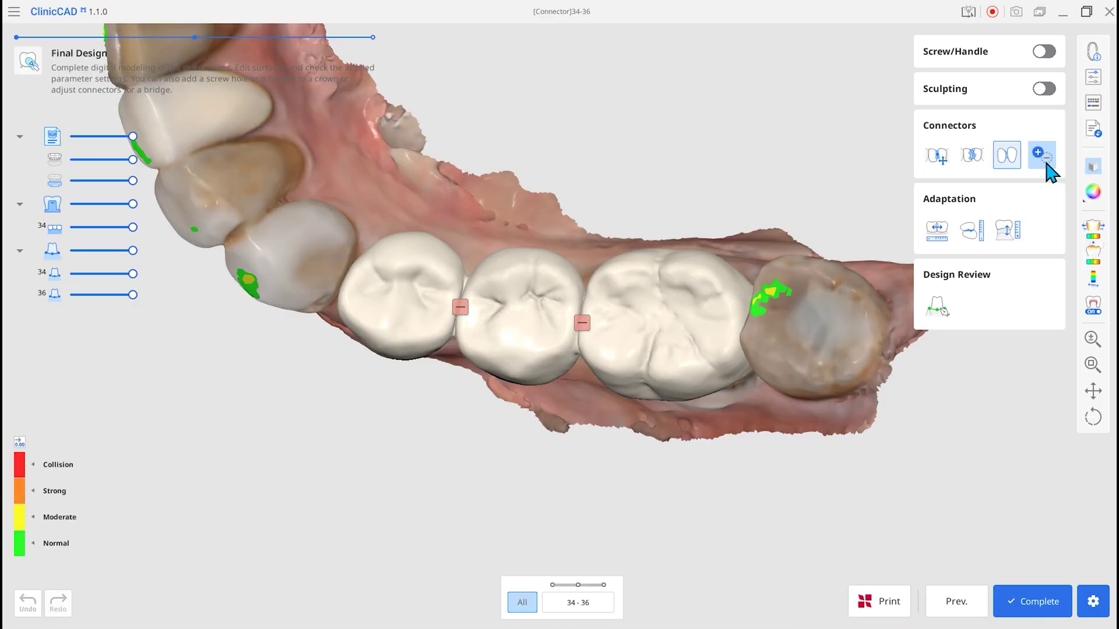
{"action": "left_click", "coordinate": [581, 323]}
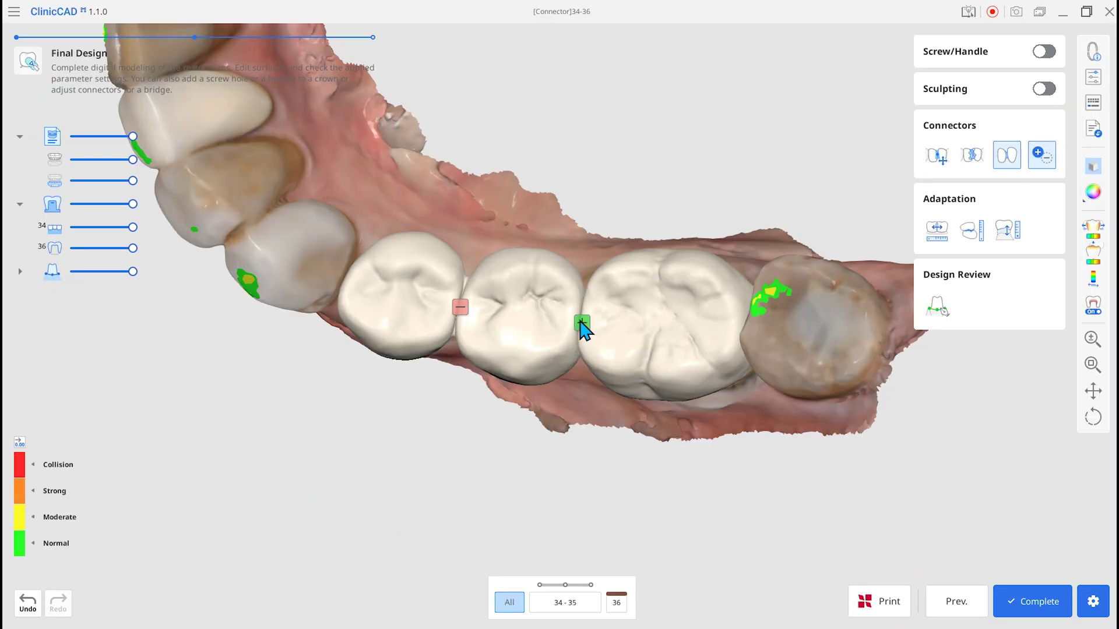
{"action": "left_click", "coordinate": [461, 307]}
{"action": "left_click", "coordinate": [461, 308]}
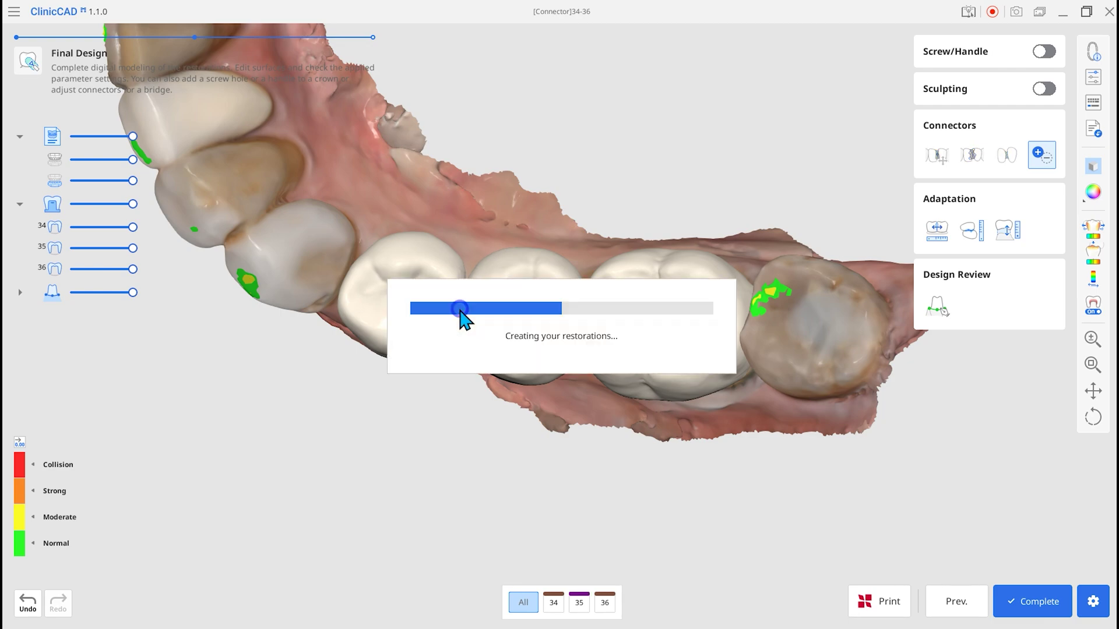
Reconnect the 34-36 bridge, and remove the connectors between teeth 35 and 36 and between 34 and 35 again
{"action": "left_click", "coordinate": [582, 323]}
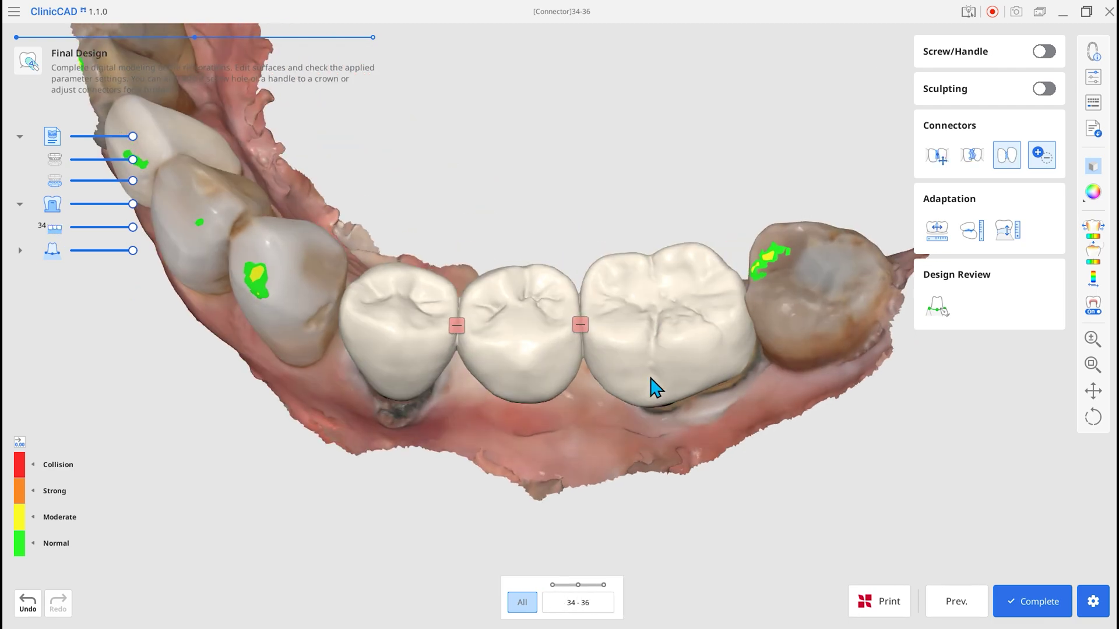
{"action": "left_click", "coordinate": [580, 322]}
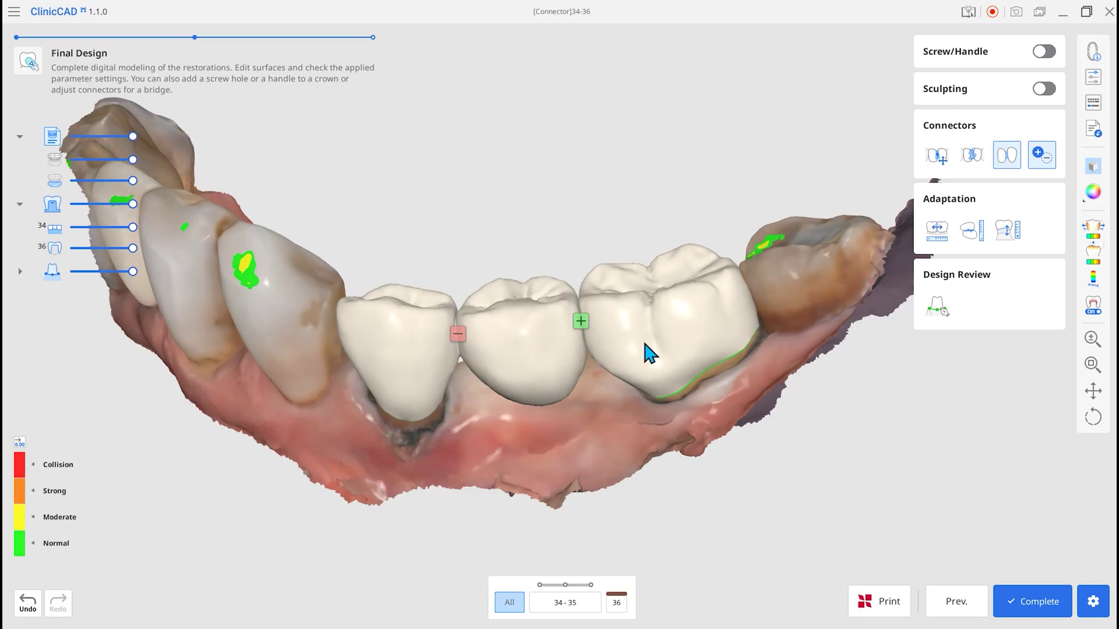
{"action": "left_click", "coordinate": [458, 334]}
{"action": "right_click_drag", "start_coordinate": [566, 385], "coordinate": [606, 448]}
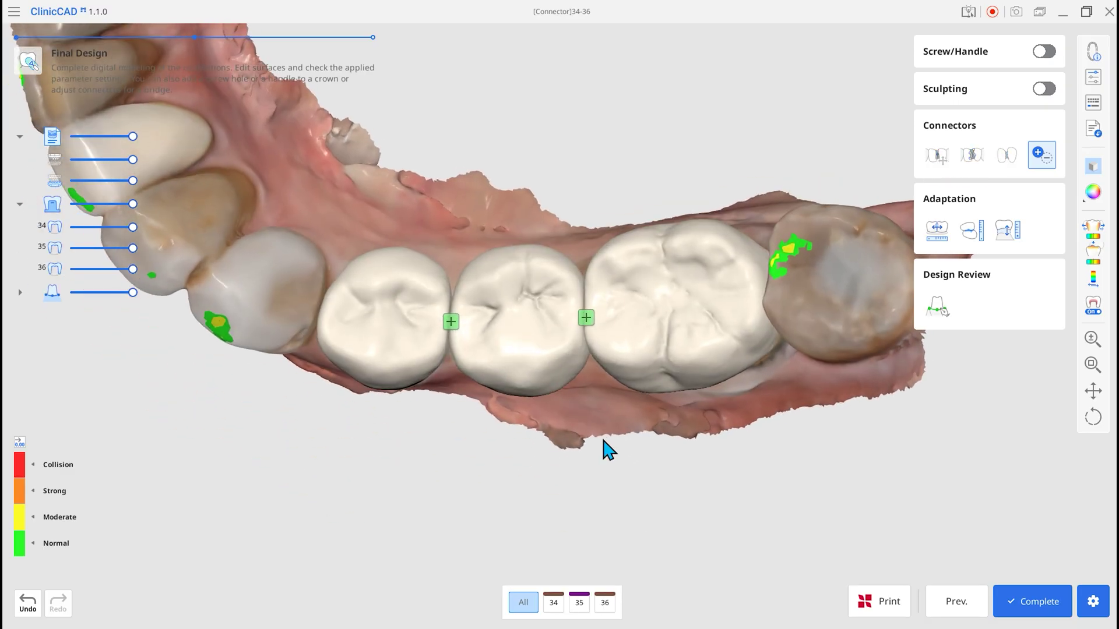
Add connectors between teeth 35 and 36 and between 34 and 35, and complete the bridge design
{"action": "left_click", "coordinate": [586, 318]}
{"action": "left_click", "coordinate": [451, 322]}
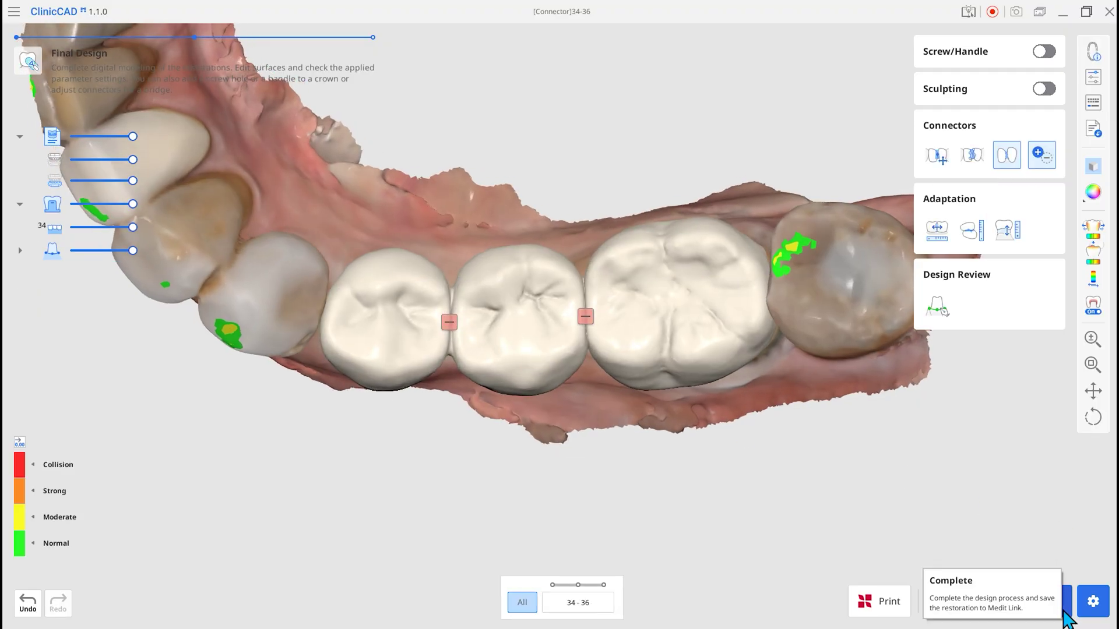
{"action": "left_click", "coordinate": [1064, 611]}
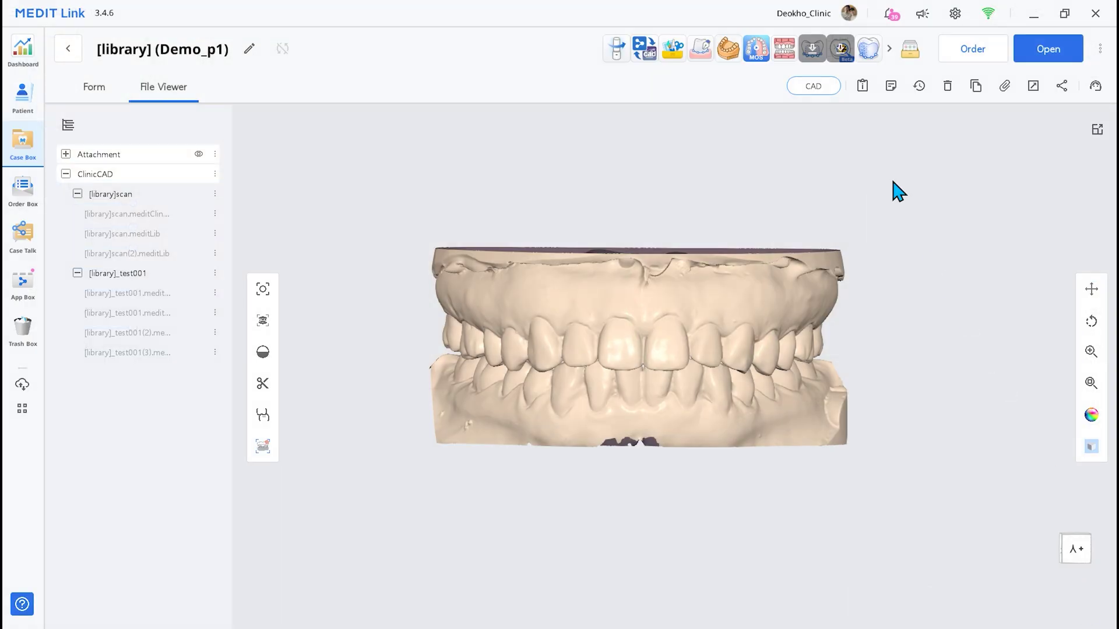
Open the [library] case in ClinicCAD and set up a custom teeth library from scan data, assigning UpperJaw.stl to maxilla and LowerJaw.stl to mandible
{"action": "left_click", "coordinate": [867, 59]}
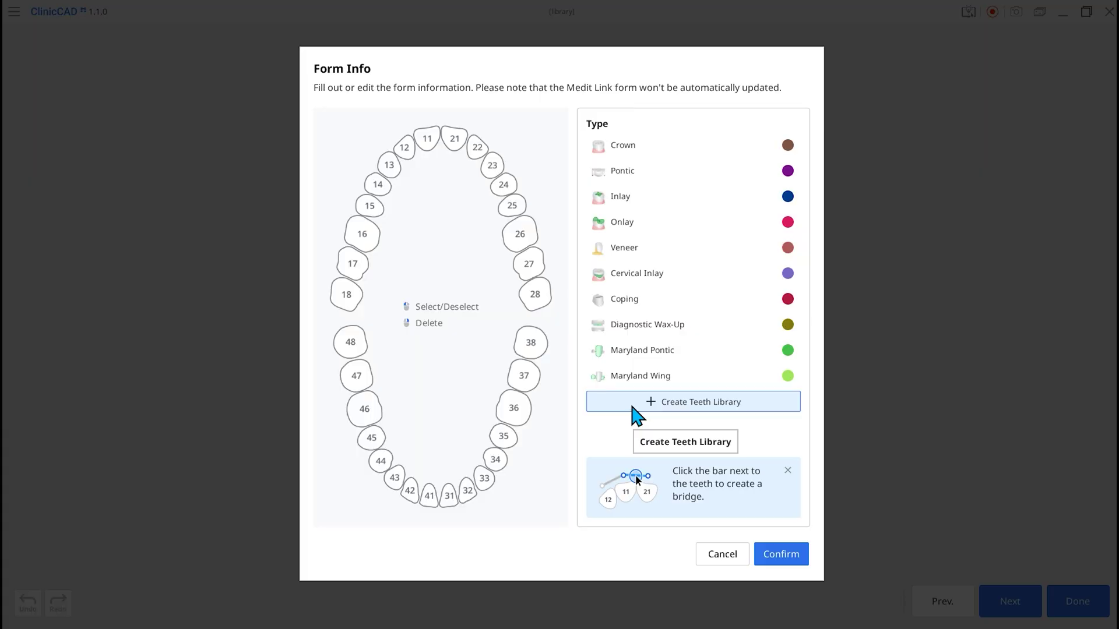
{"action": "left_click", "coordinate": [635, 402]}
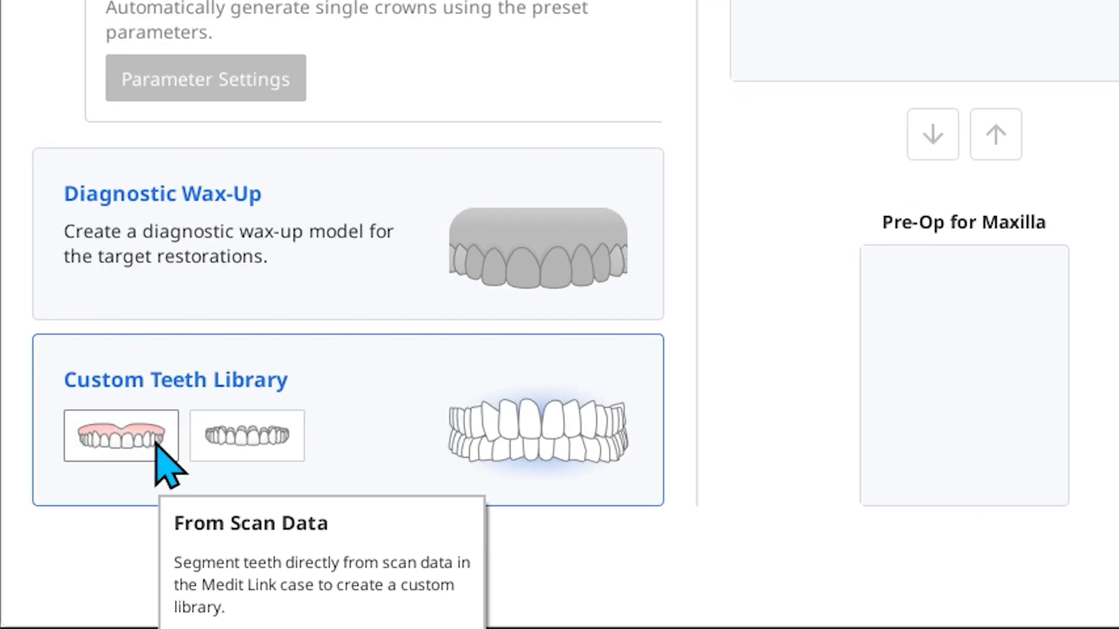
{"action": "left_click", "coordinate": [153, 443]}
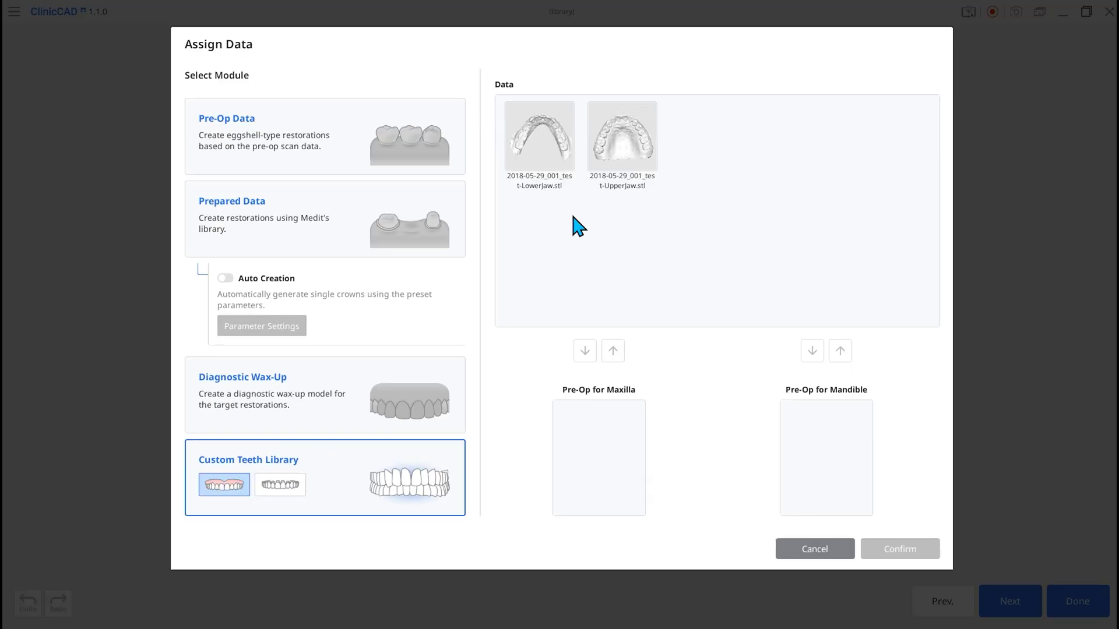
{"action": "left_click_drag", "start_coordinate": [621, 136], "coordinate": [574, 431]}
{"action": "left_click_drag", "start_coordinate": [537, 117], "coordinate": [822, 440]}
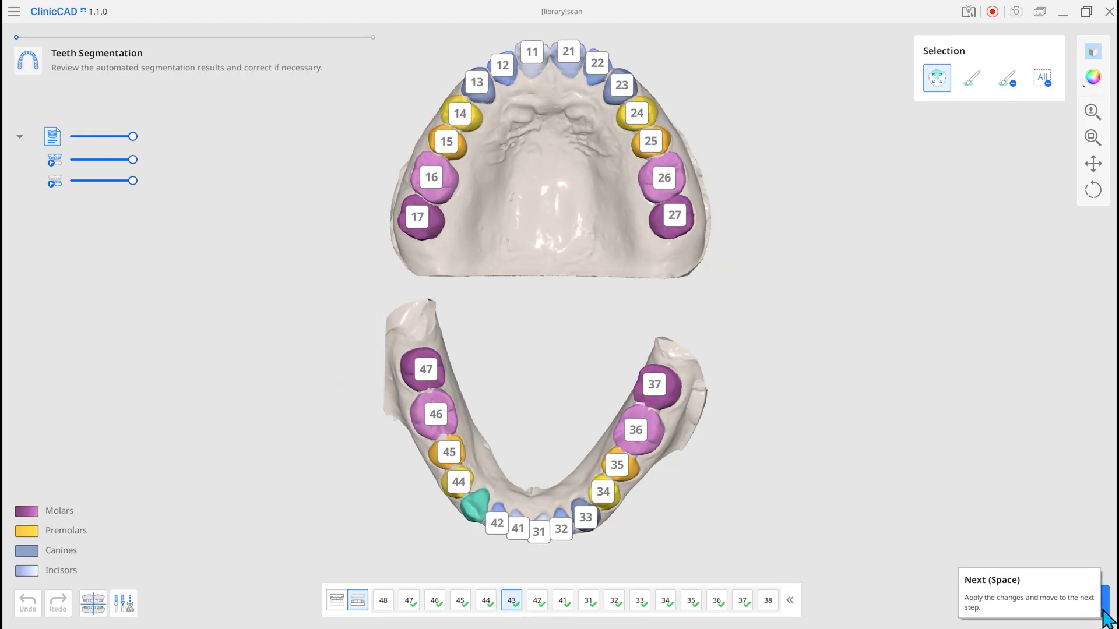
Accept the automatic teeth segmentation and complete the custom teeth library design built from the scans
{"action": "left_click", "coordinate": [1077, 602]}
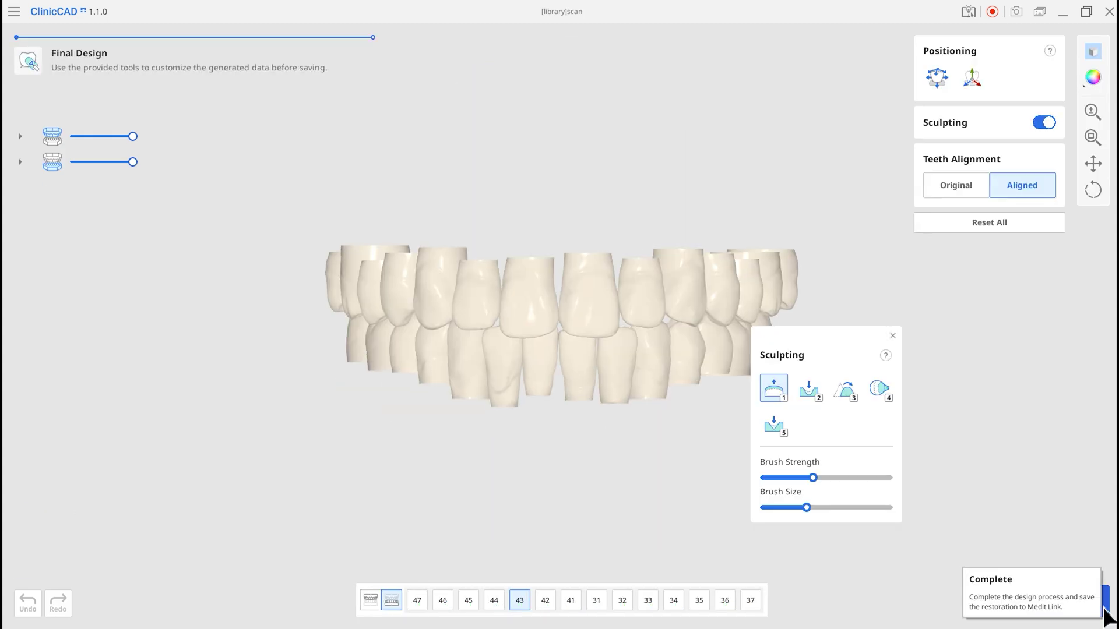
{"action": "left_click", "coordinate": [1104, 612]}
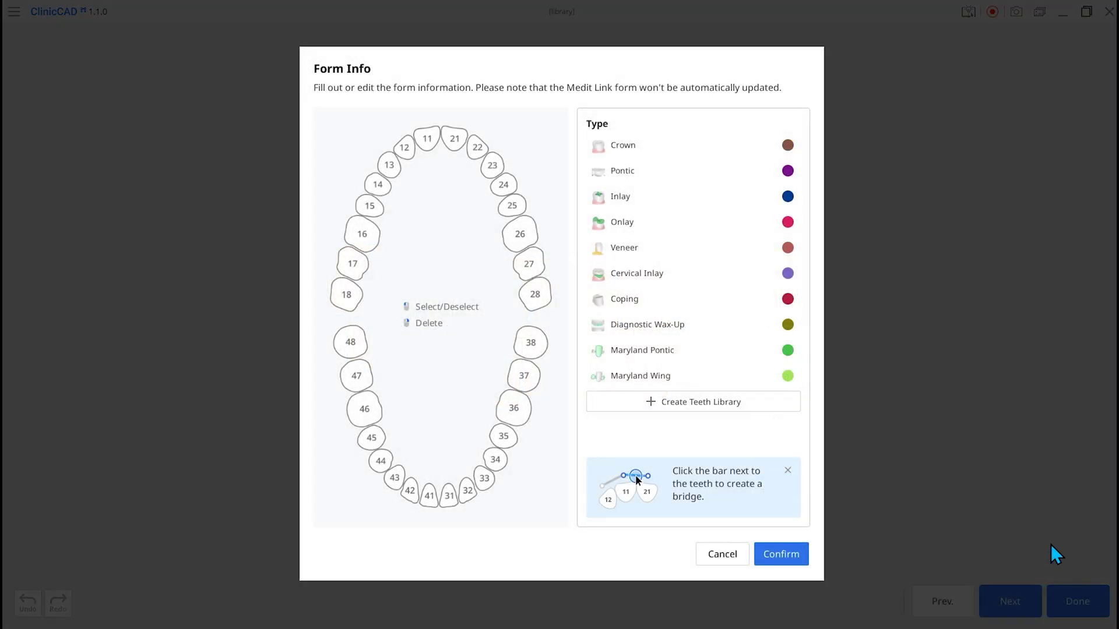
Start a custom teeth library from individual files with FDI numbering and import the numbered meditMesh tooth files from local storage
{"action": "left_click", "coordinate": [756, 406]}
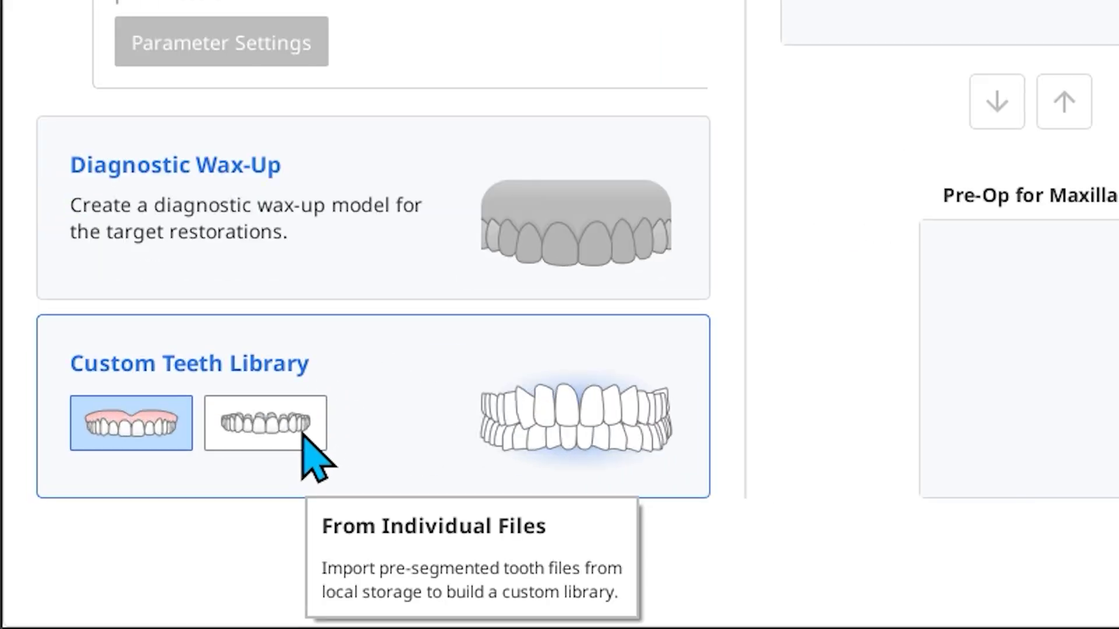
{"action": "left_click", "coordinate": [302, 434]}
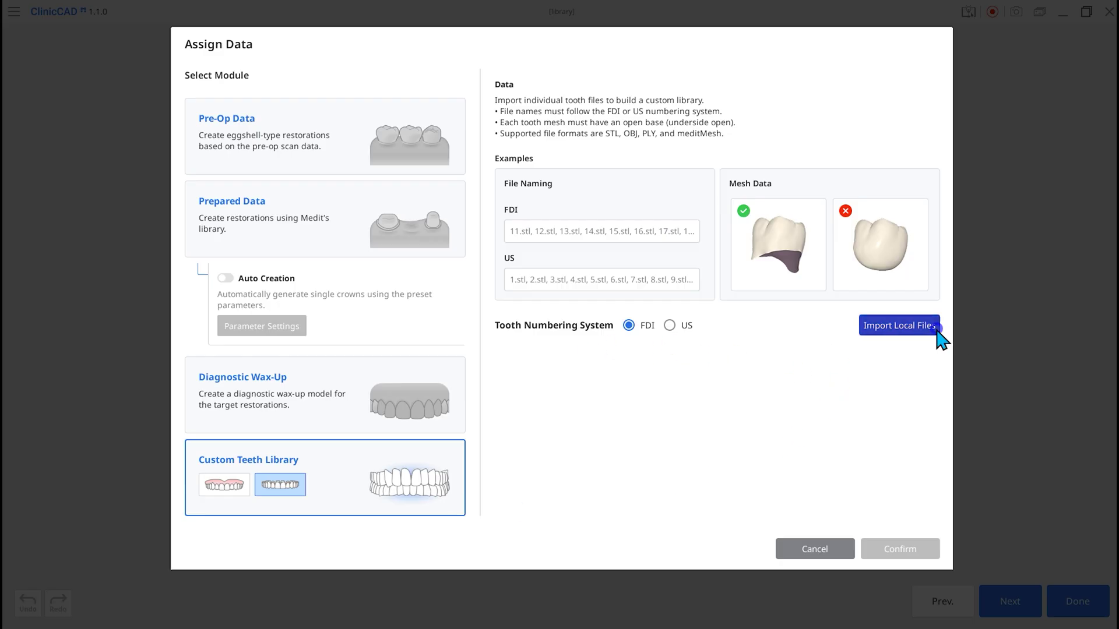
{"action": "left_click", "coordinate": [937, 331]}
{"action": "left_click", "coordinate": [396, 169]}
{"action": "left_click", "coordinate": [589, 282], "text": "shift"}
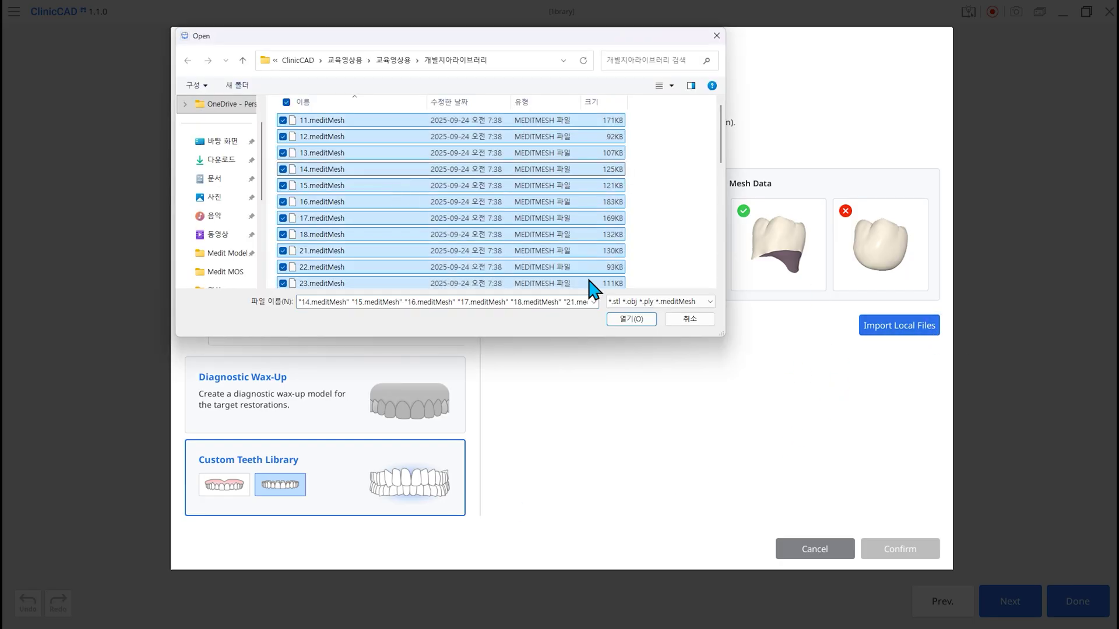
{"action": "left_click", "coordinate": [646, 321]}
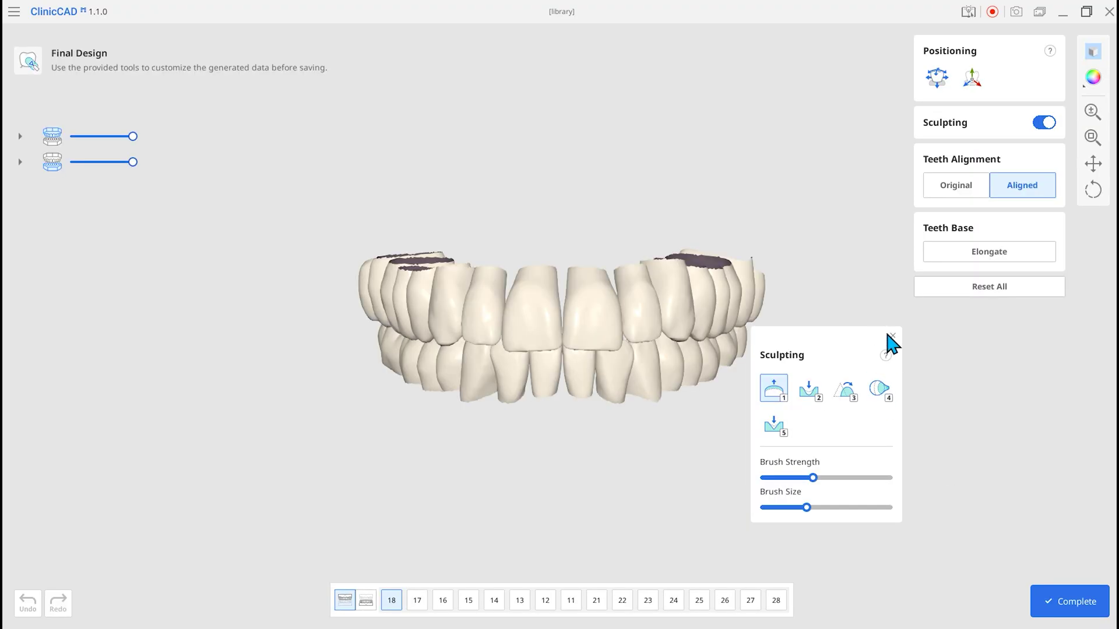
Turn off sculpting, inspect the upper arch with the lower teeth temporarily hidden, and complete the imported teeth library
{"action": "left_click", "coordinate": [891, 335]}
{"action": "left_click", "coordinate": [52, 163]}
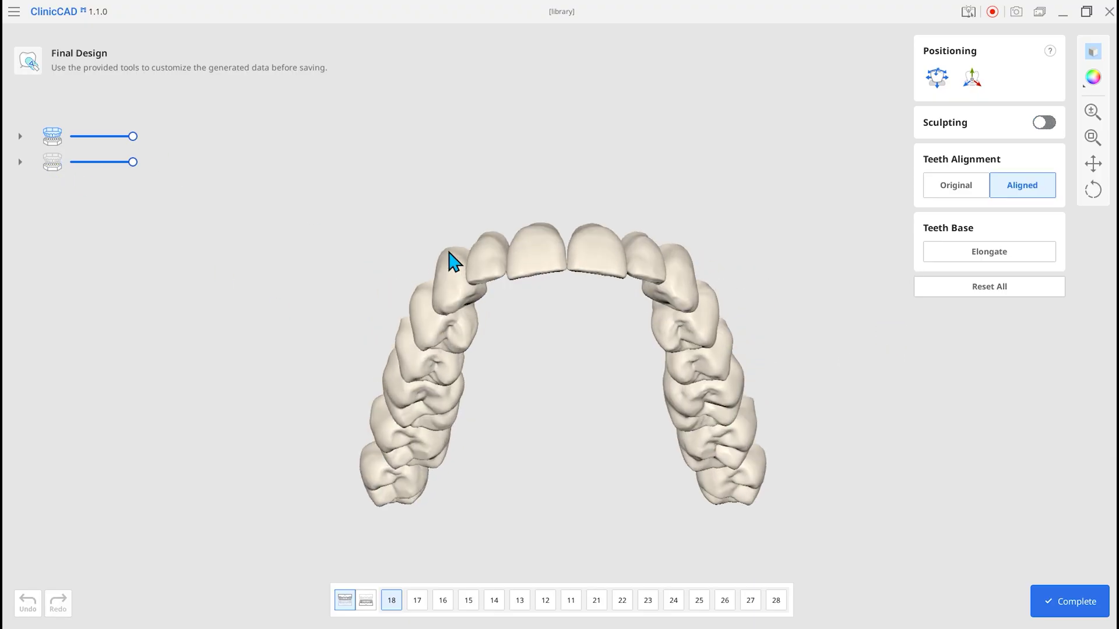
{"action": "left_click", "coordinate": [53, 163]}
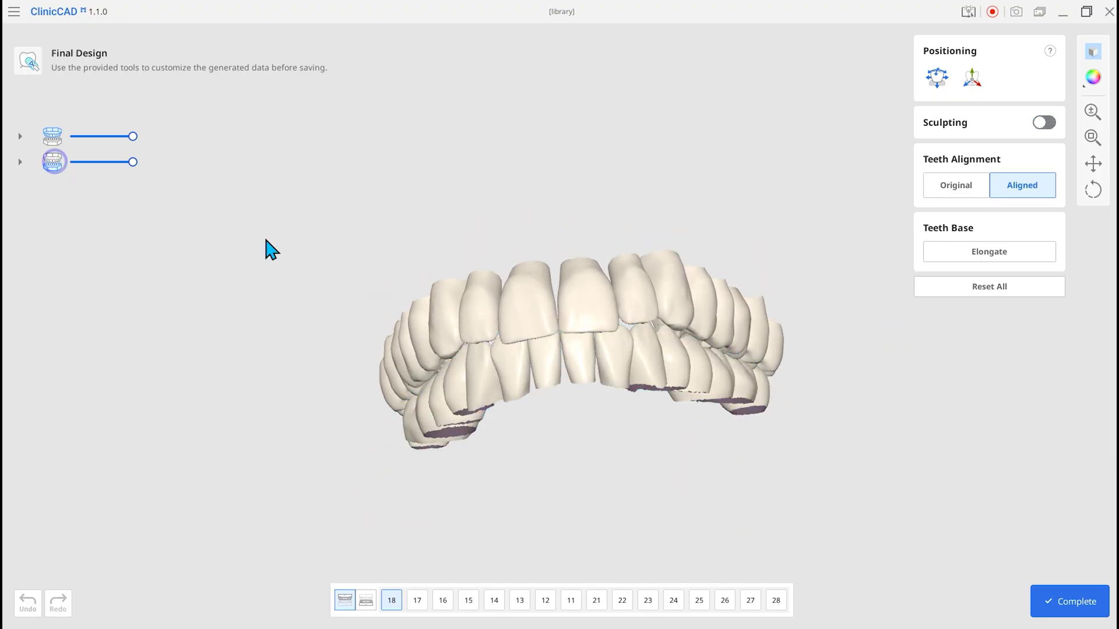
{"action": "left_click", "coordinate": [1099, 611]}
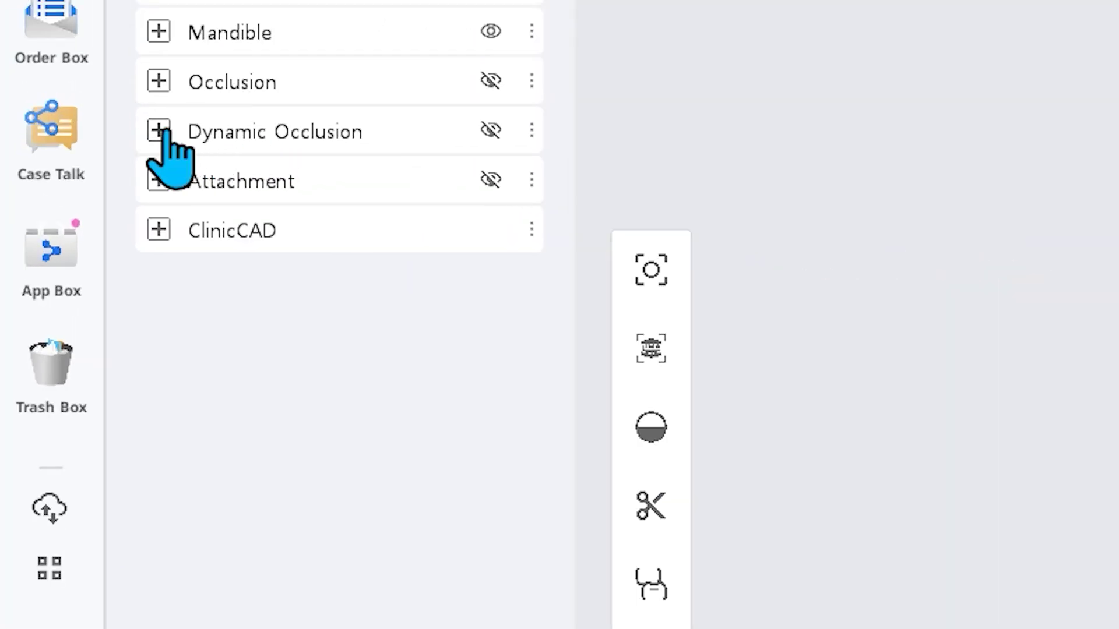
Expand the Dynamic Occlusion data of the Dynamic occ - 26 case and open the case in ClinicCAD
{"action": "left_click", "coordinate": [159, 131]}
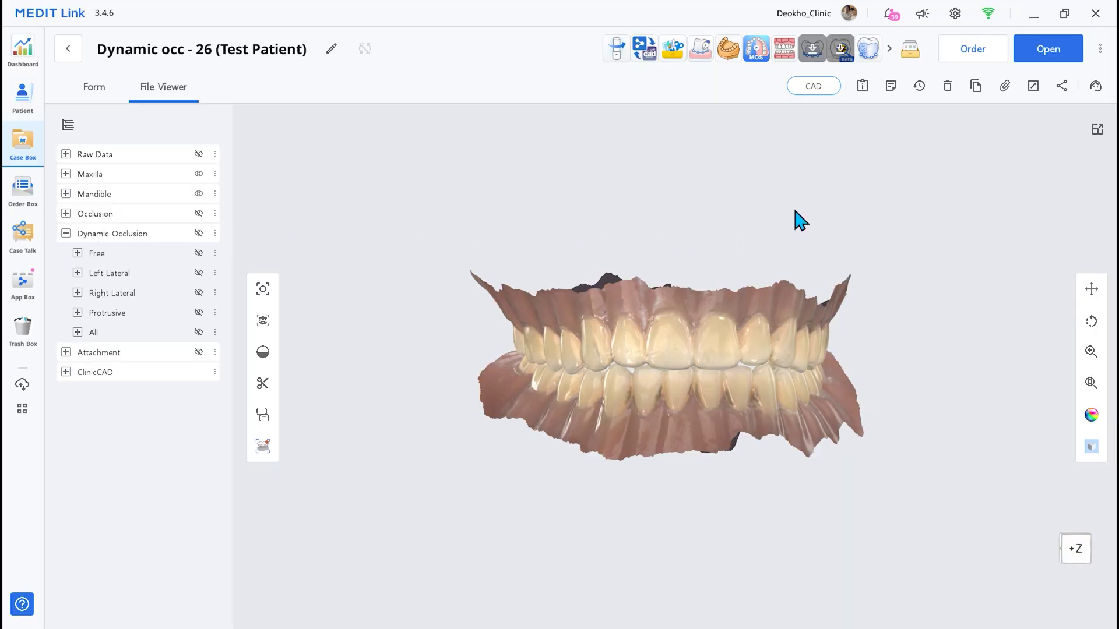
{"action": "left_click", "coordinate": [871, 54]}
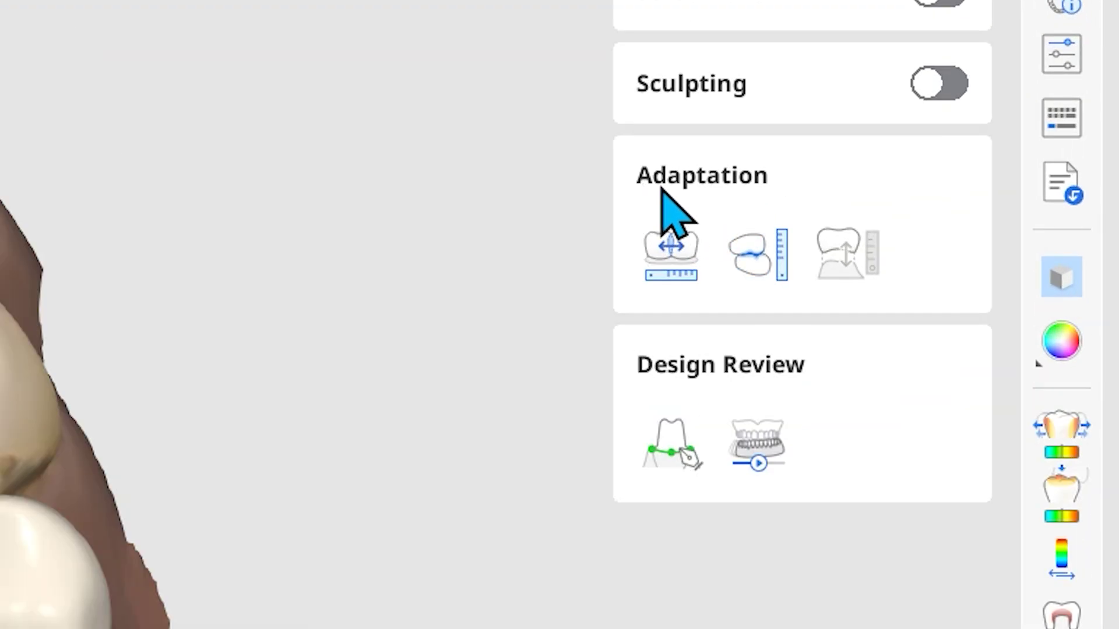
Open the antagonist distance adaptation for crown 26, compare the Static and Dynamic occlusion types, and choose Dynamic
{"action": "left_click", "coordinate": [760, 252]}
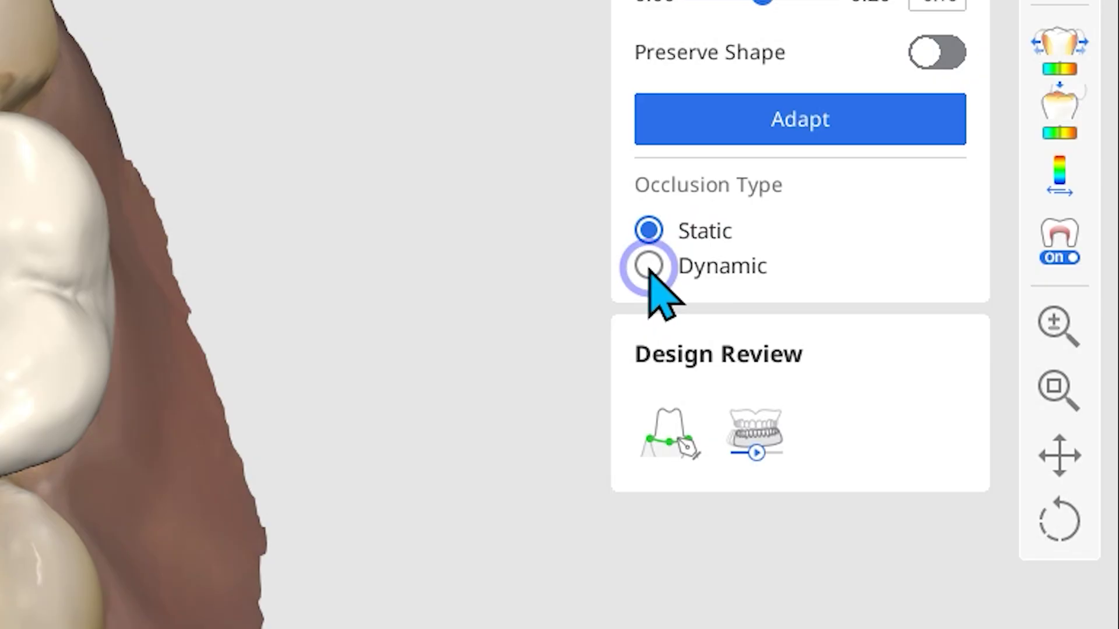
{"action": "left_click", "coordinate": [648, 266]}
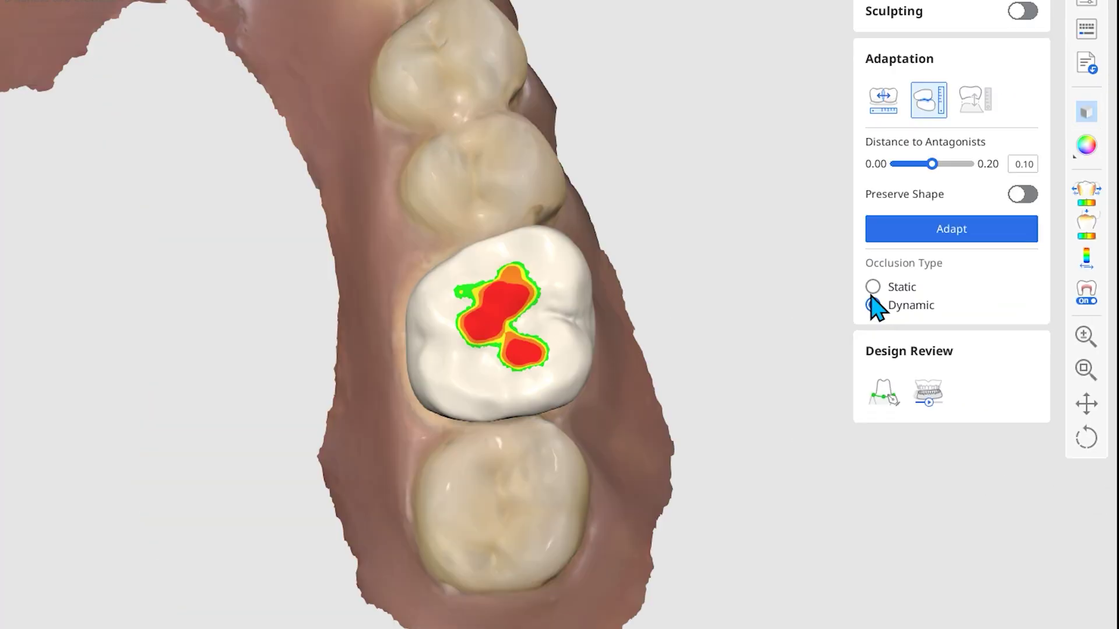
{"action": "left_click", "coordinate": [649, 230]}
{"action": "left_click", "coordinate": [929, 315]}
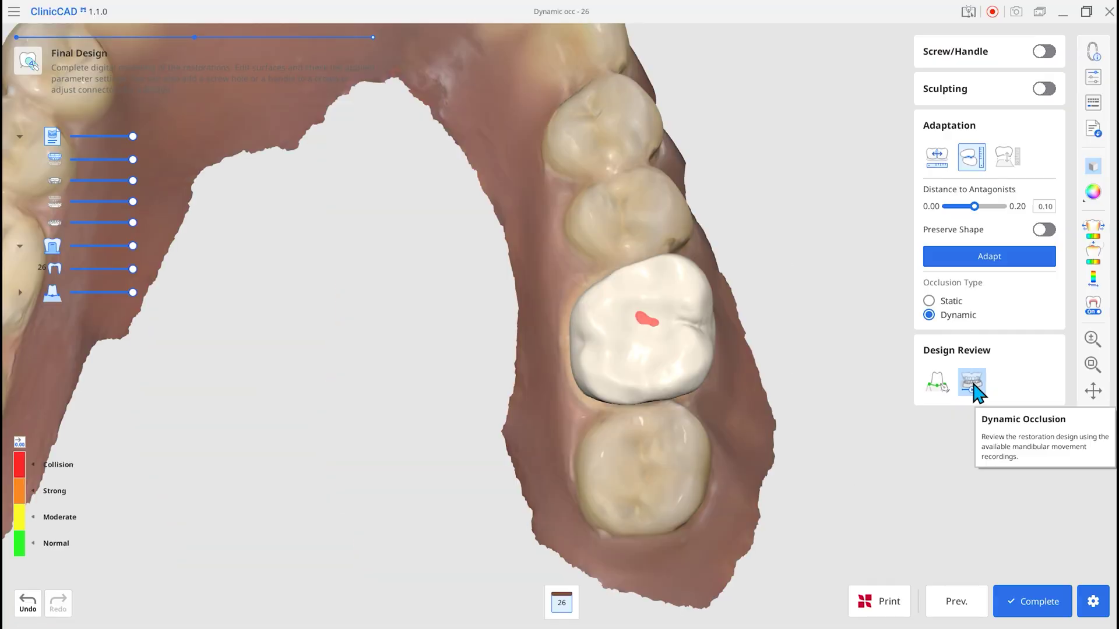
Play the Free mandibular movement in the Dynamic Occlusion review, fading the lower arch to near transparency and restoring its full opacity
{"action": "left_click", "coordinate": [758, 275]}
{"action": "right_click_drag", "start_coordinate": [537, 218], "coordinate": [484, 438]}
{"action": "left_click", "coordinate": [640, 558]}
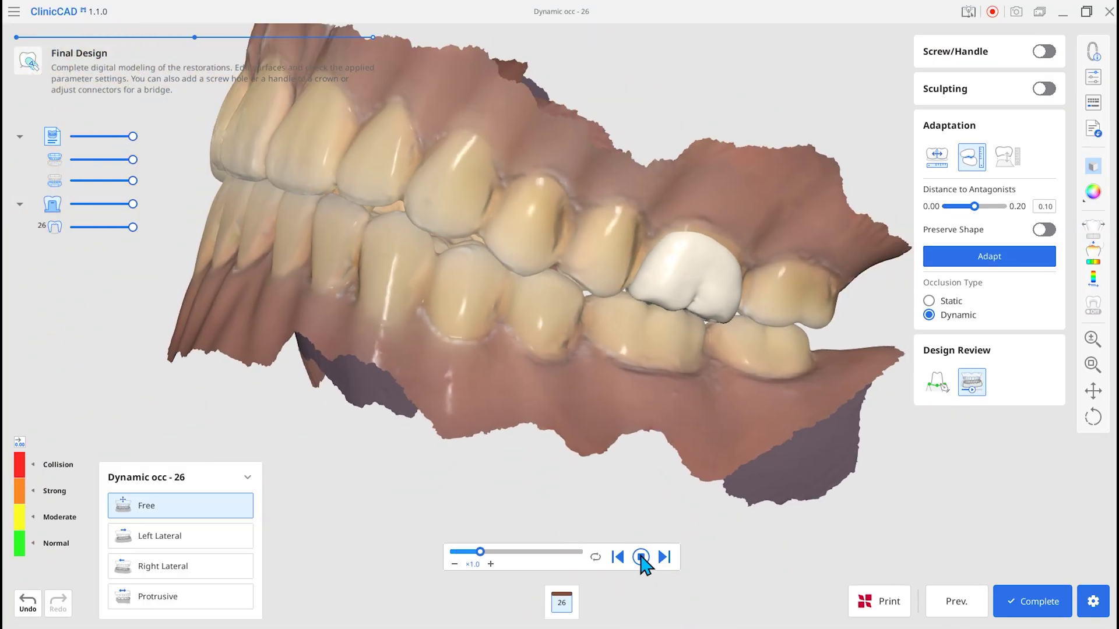
{"action": "left_click_drag", "start_coordinate": [133, 181], "coordinate": [84, 180]}
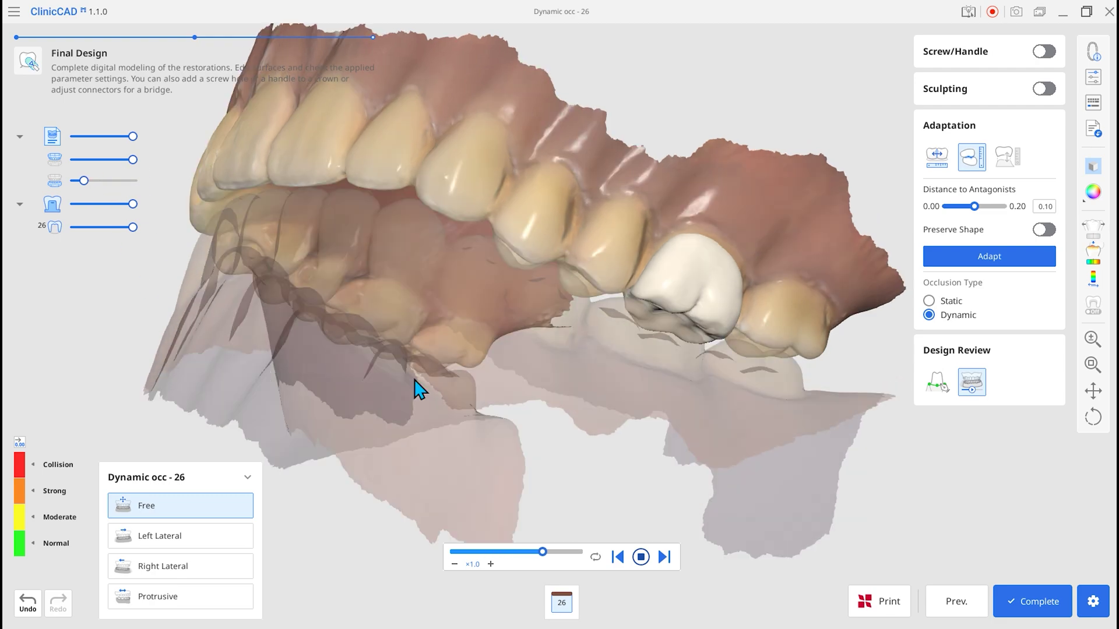
{"action": "right_click_drag", "start_coordinate": [416, 389], "coordinate": [432, 243]}
{"action": "left_click_drag", "start_coordinate": [84, 180], "coordinate": [228, 224]}
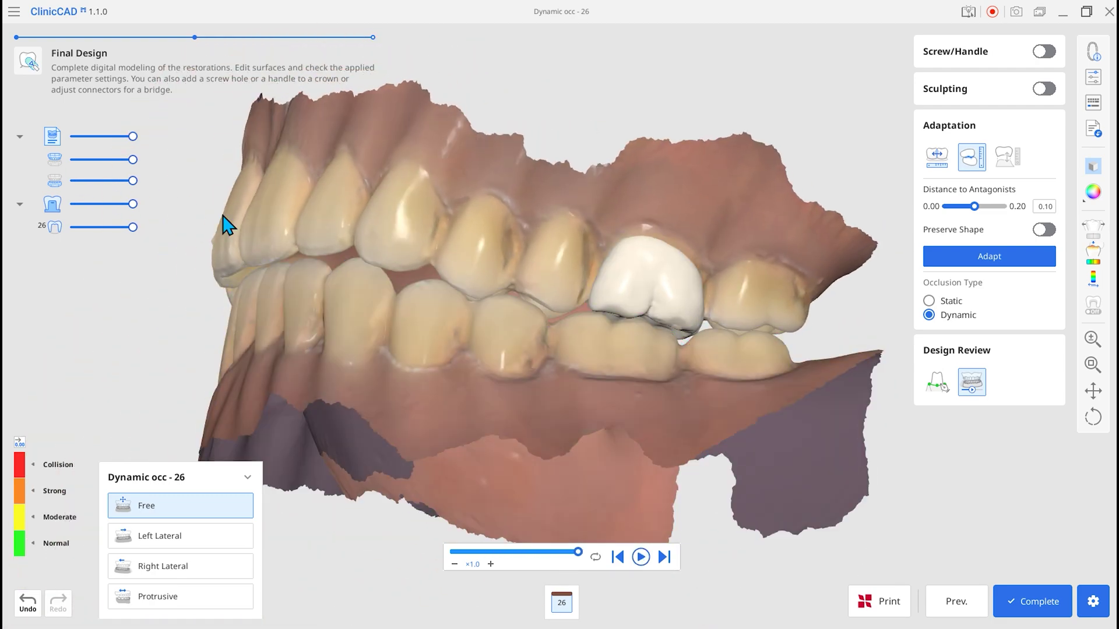
{"action": "right_click_drag", "start_coordinate": [227, 225], "coordinate": [382, 390]}
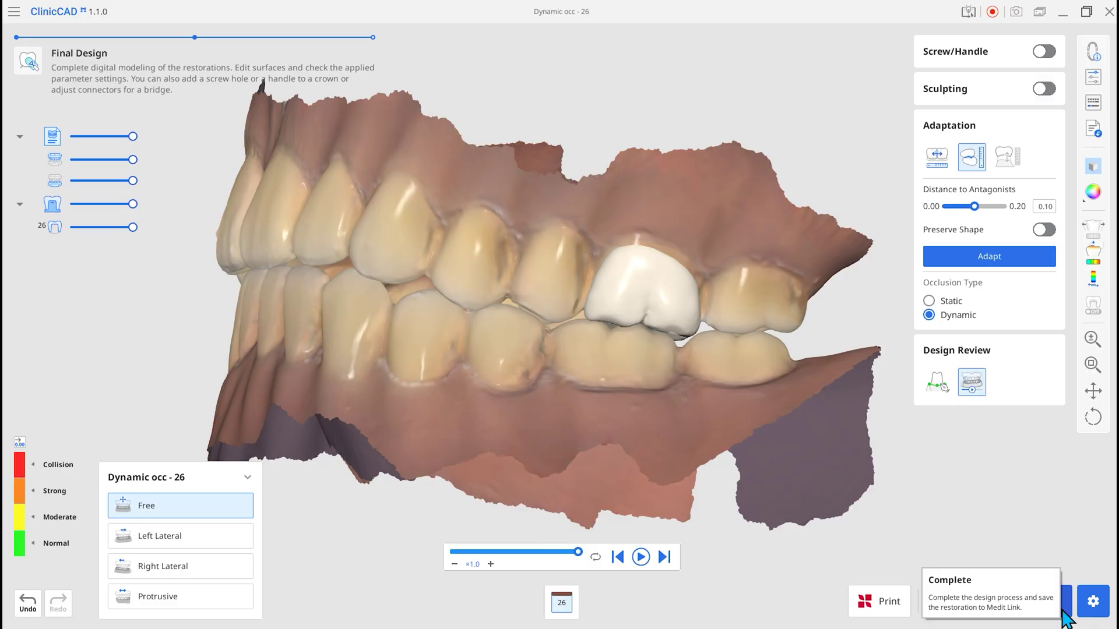